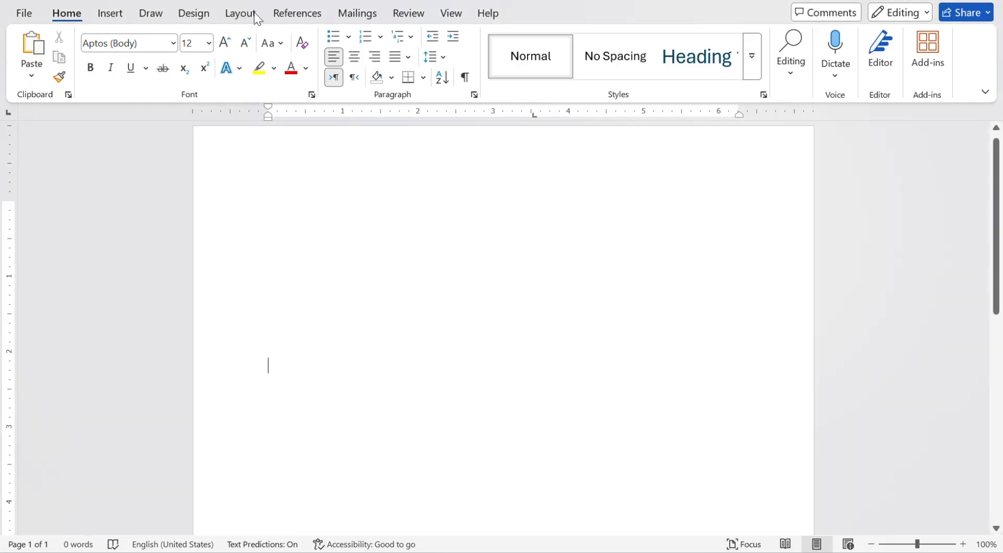
Choose A4 paper size and the Normal margin preset on the Layout tab, then return to Home.
{"action": "left_click", "coordinate": [249, 20]}
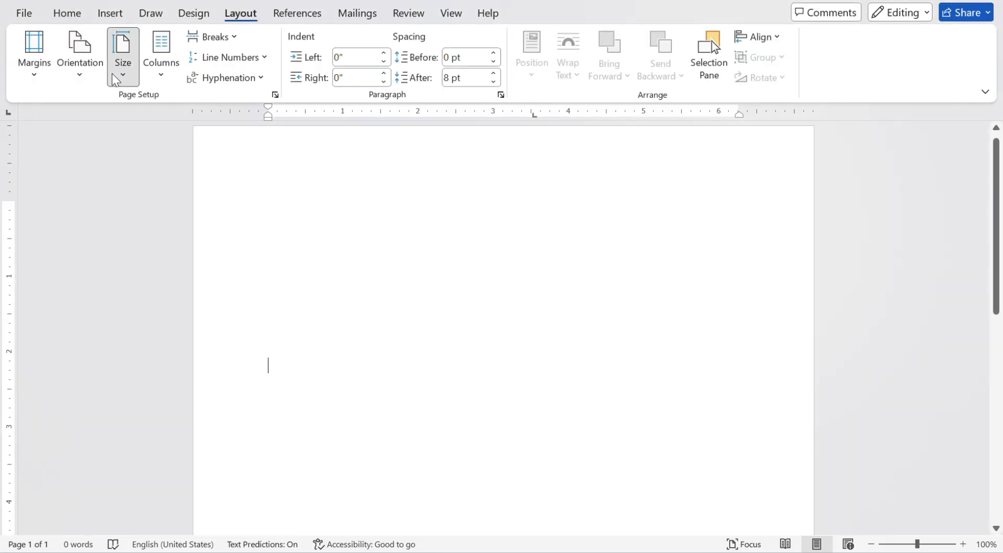
{"action": "left_click", "coordinate": [123, 57]}
{"action": "left_click", "coordinate": [119, 99]}
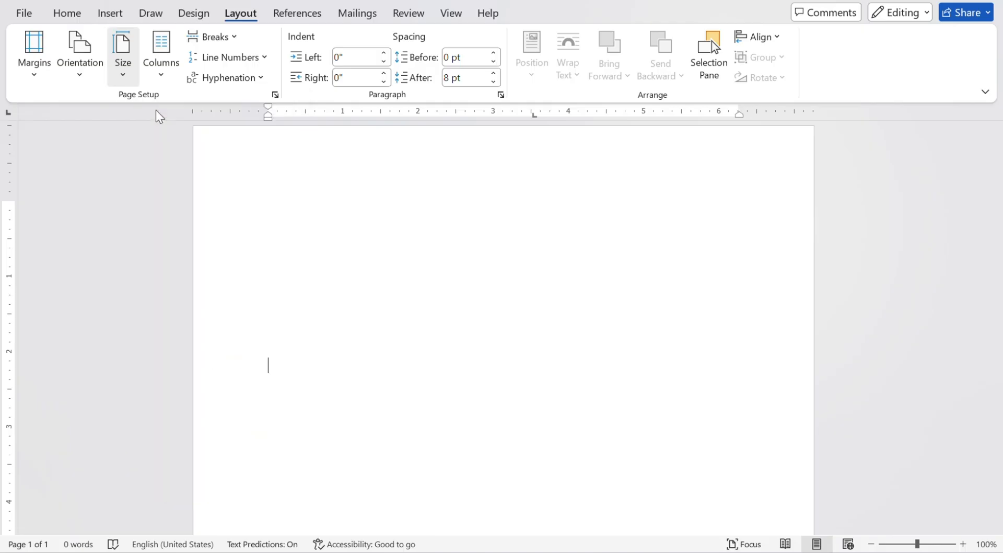
{"action": "left_click", "coordinate": [42, 83]}
{"action": "left_click", "coordinate": [72, 110]}
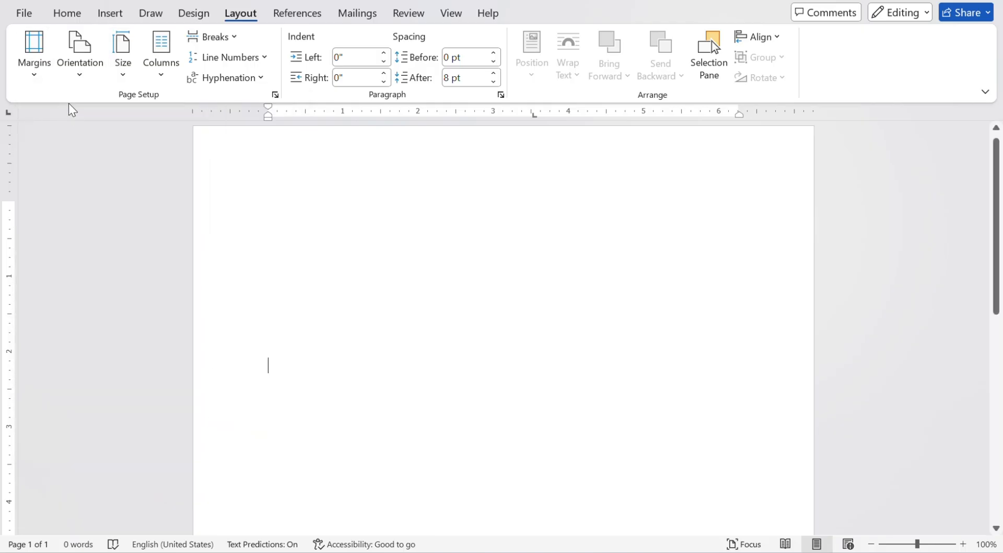
{"action": "left_click", "coordinate": [69, 12]}
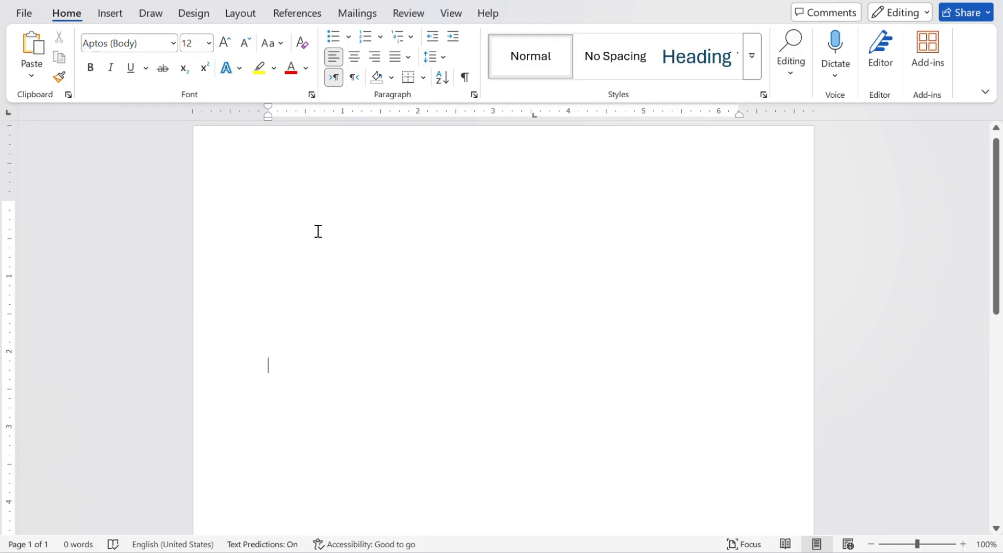
Draw a rectangle shape near the page's top-left area.
{"action": "left_click", "coordinate": [116, 15]}
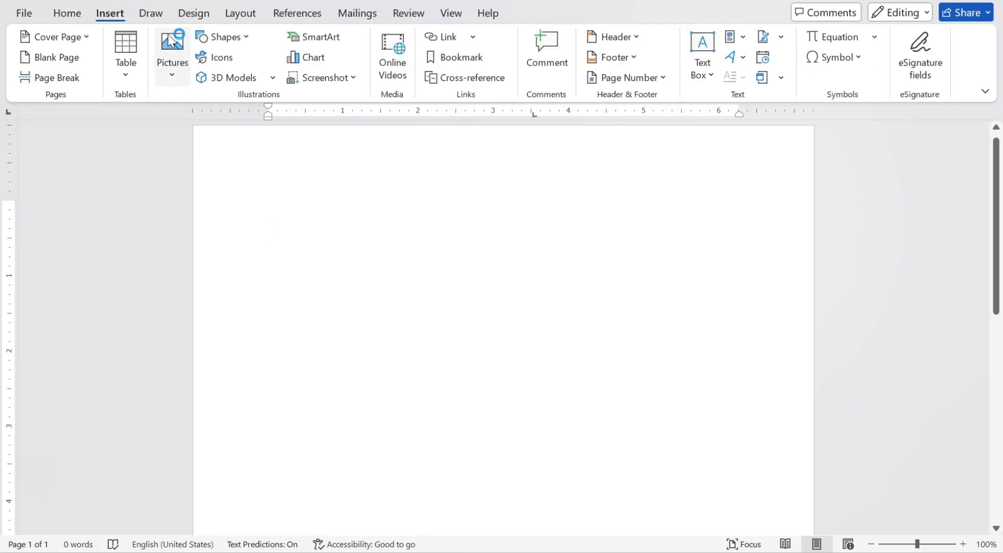
{"action": "left_click", "coordinate": [248, 38]}
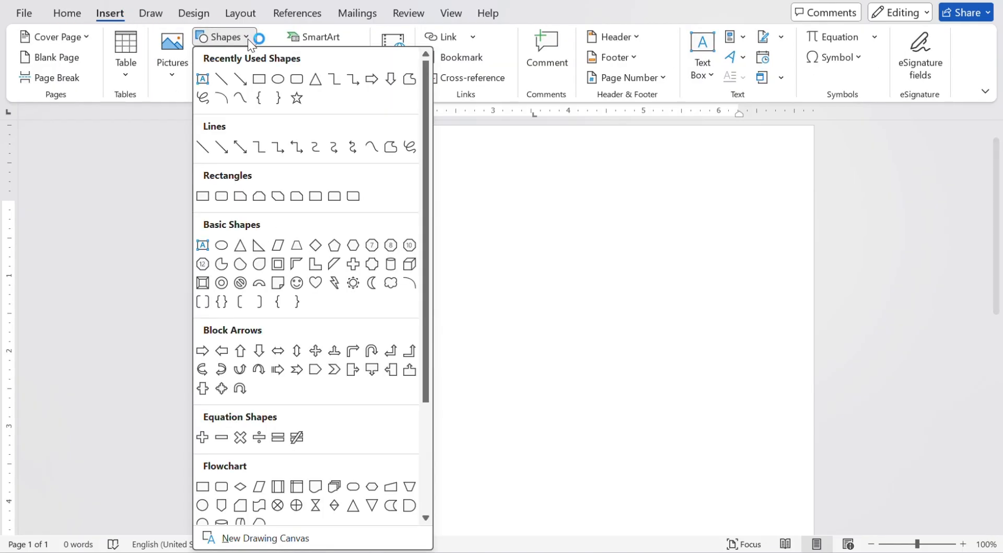
{"action": "left_click", "coordinate": [256, 80]}
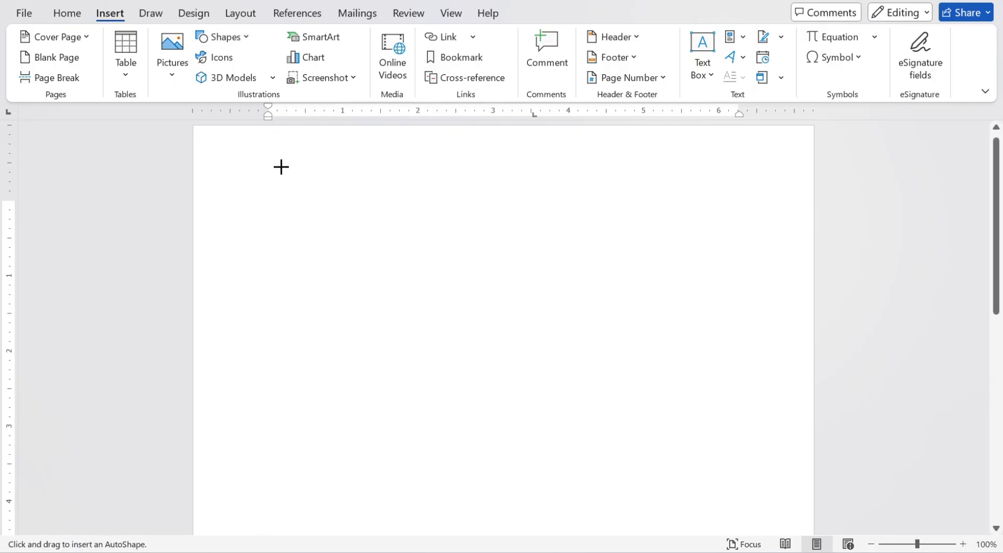
{"action": "left_click_drag", "start_coordinate": [281, 166], "coordinate": [456, 450]}
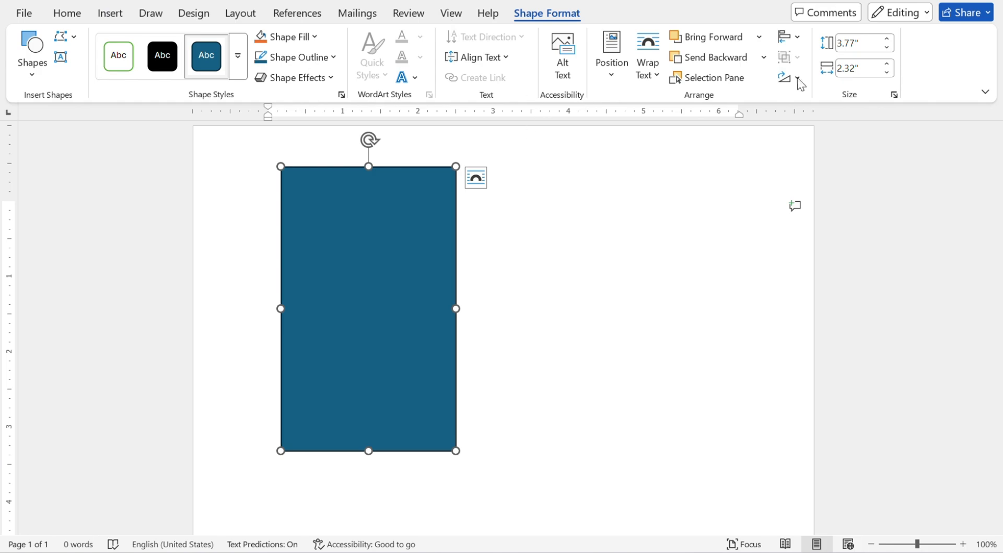
Size the rectangle to 11.83" high by 3.24" wide and move it flush to the top-left corner.
{"action": "left_click", "coordinate": [849, 50]}
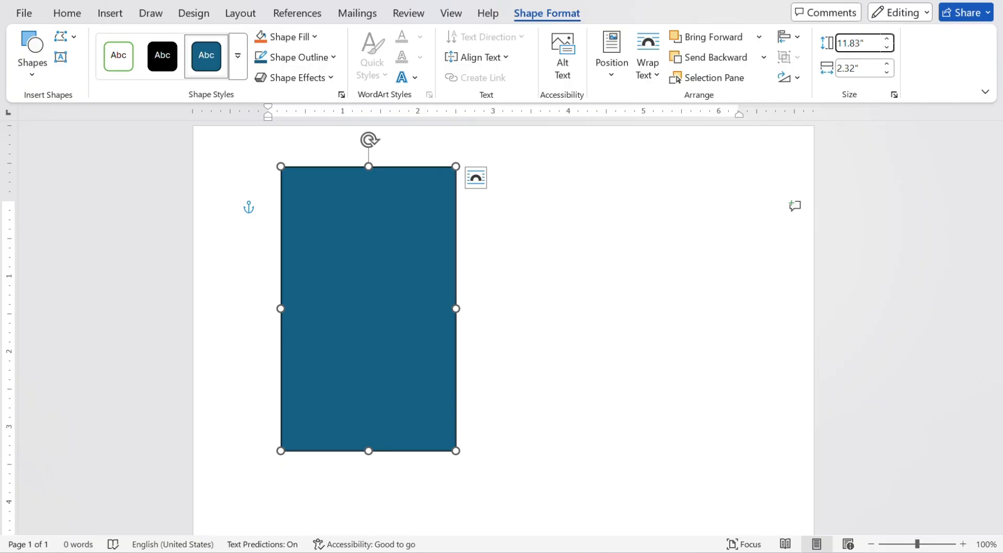
{"action": "key", "text": "Return"}
{"action": "left_click", "coordinate": [849, 66]}
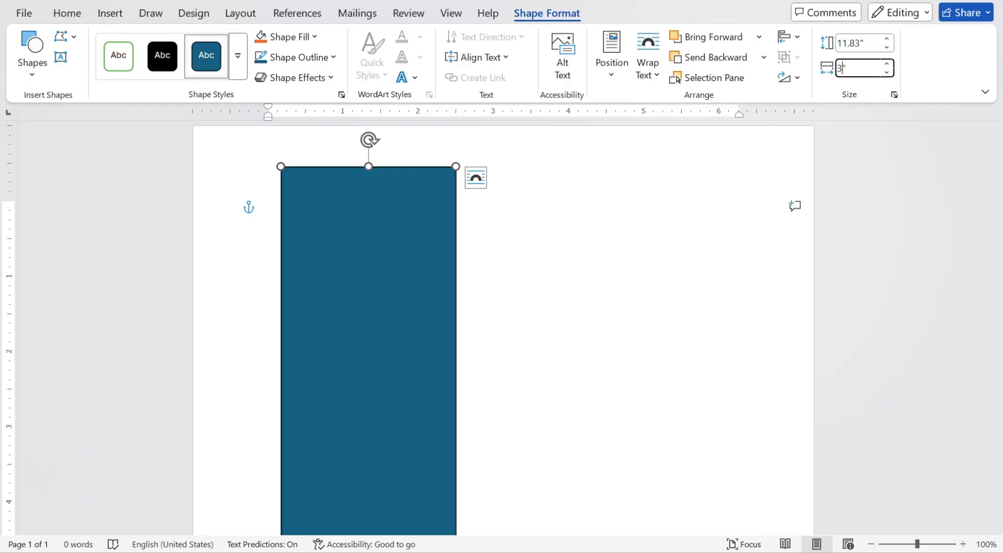
{"action": "type", "text": "3.24"}
{"action": "key", "text": "Return"}
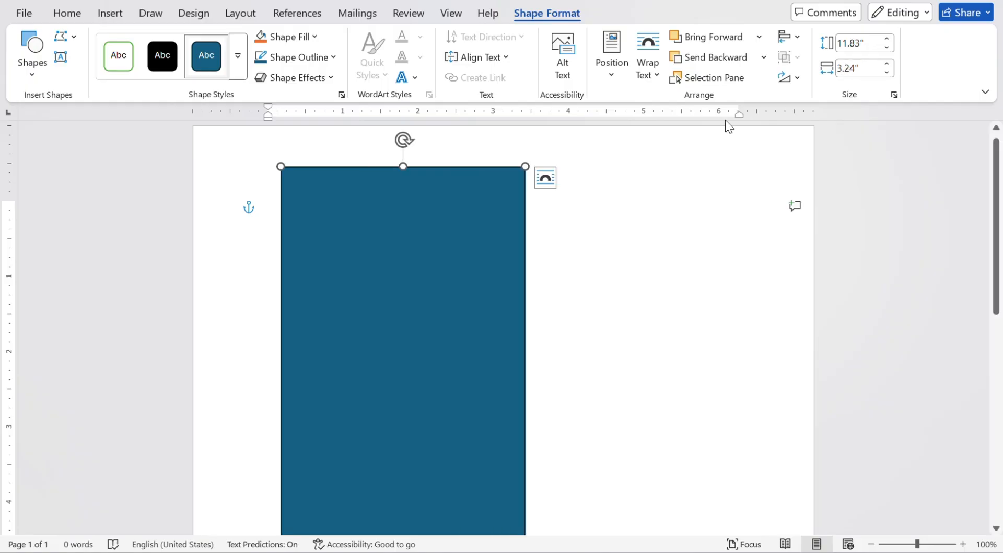
{"action": "left_click", "coordinate": [683, 174]}
{"action": "left_click_drag", "start_coordinate": [475, 262], "coordinate": [380, 217]}
{"action": "scroll", "coordinate": [548, 277], "scroll_direction": "down", "scroll_amount": 9}
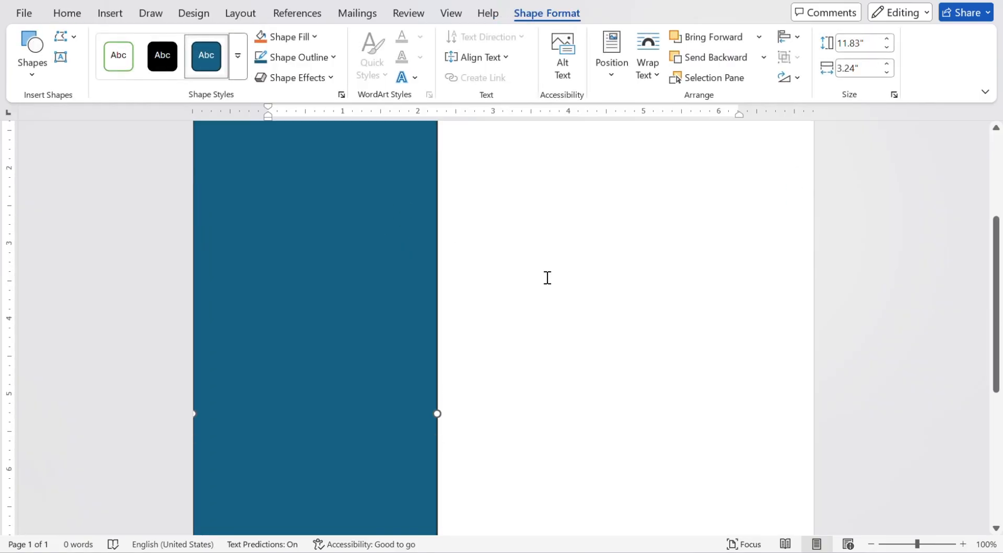
{"action": "scroll", "coordinate": [548, 277], "scroll_direction": "up", "scroll_amount": 3}
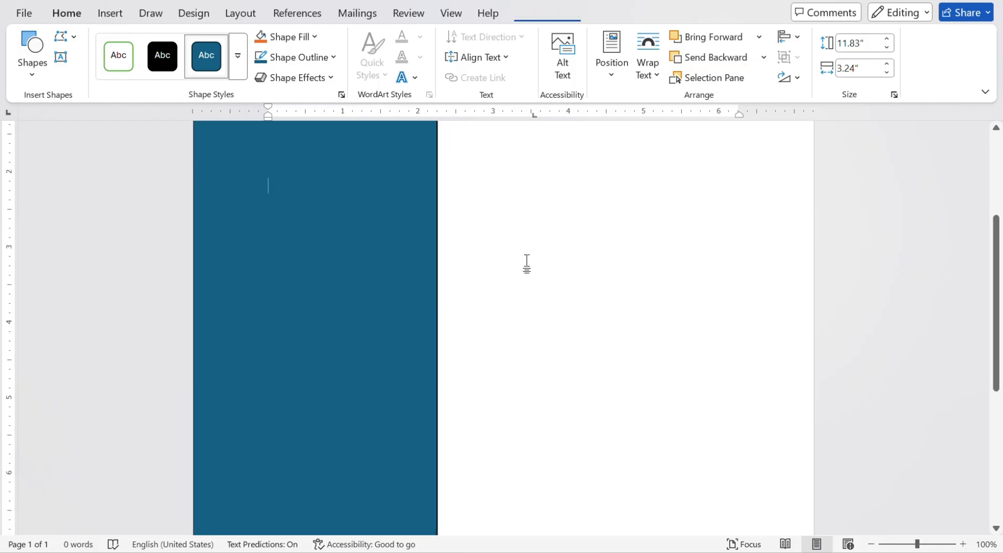
Select the blue rectangle and inspect its Shape Outline colours without changing them.
{"action": "left_click", "coordinate": [527, 263]}
{"action": "left_click", "coordinate": [106, 14]}
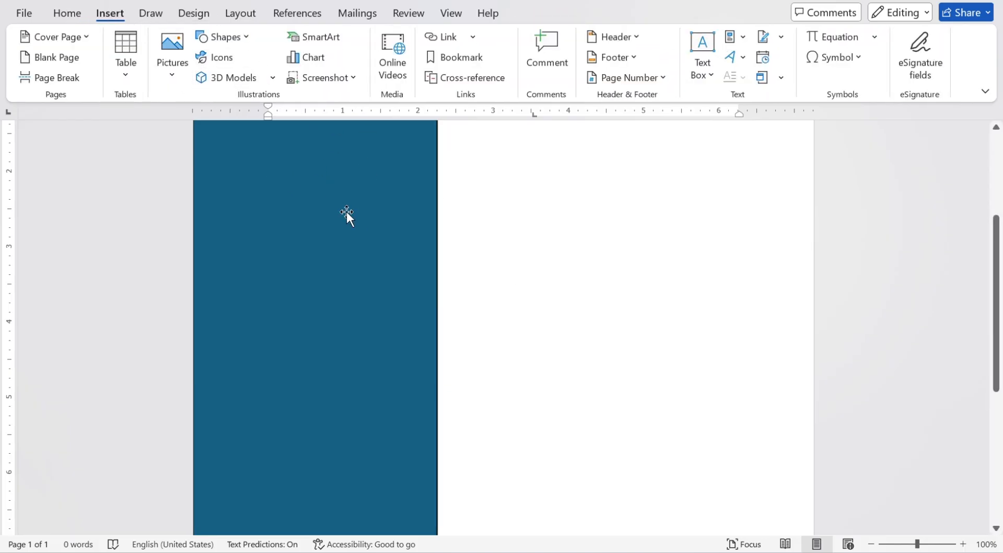
{"action": "left_click", "coordinate": [310, 208]}
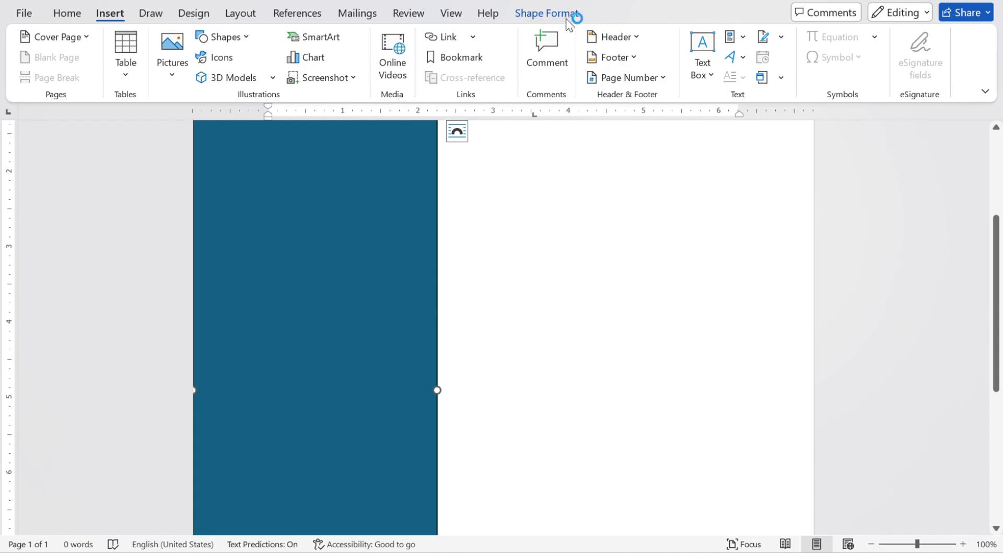
{"action": "left_click", "coordinate": [560, 21]}
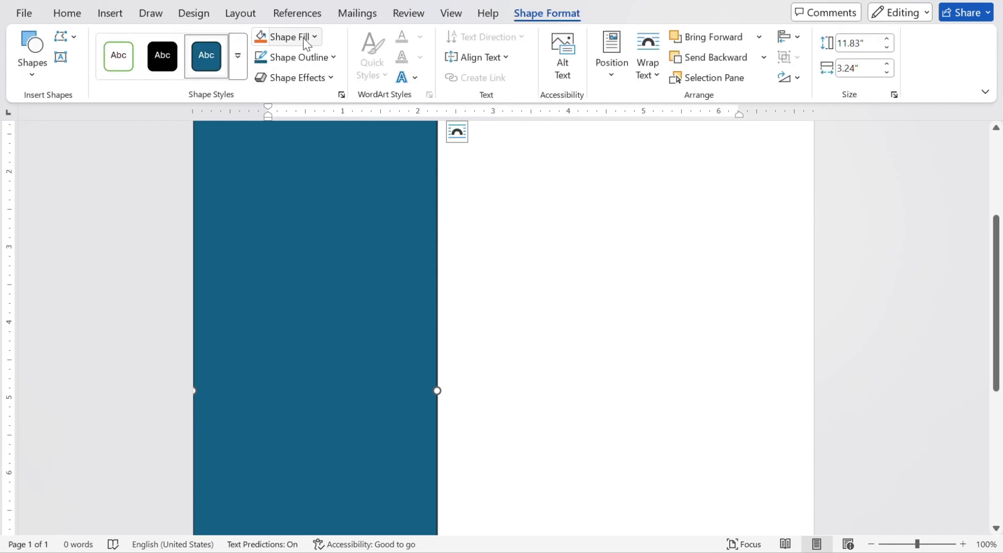
{"action": "left_click", "coordinate": [328, 58]}
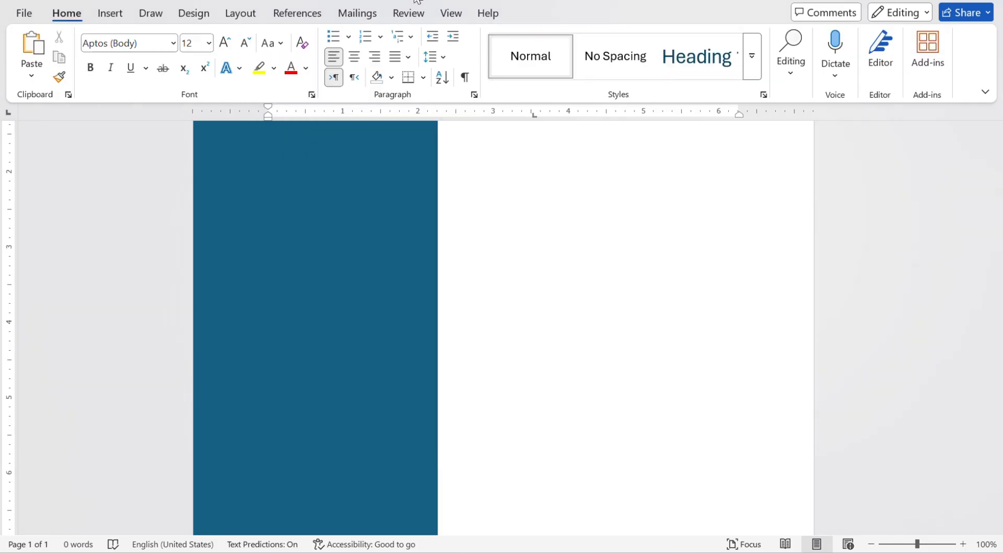
{"action": "left_click", "coordinate": [110, 13]}
Insert the businesswoman photo from the Pictures folder on this device.
{"action": "left_click", "coordinate": [169, 74]}
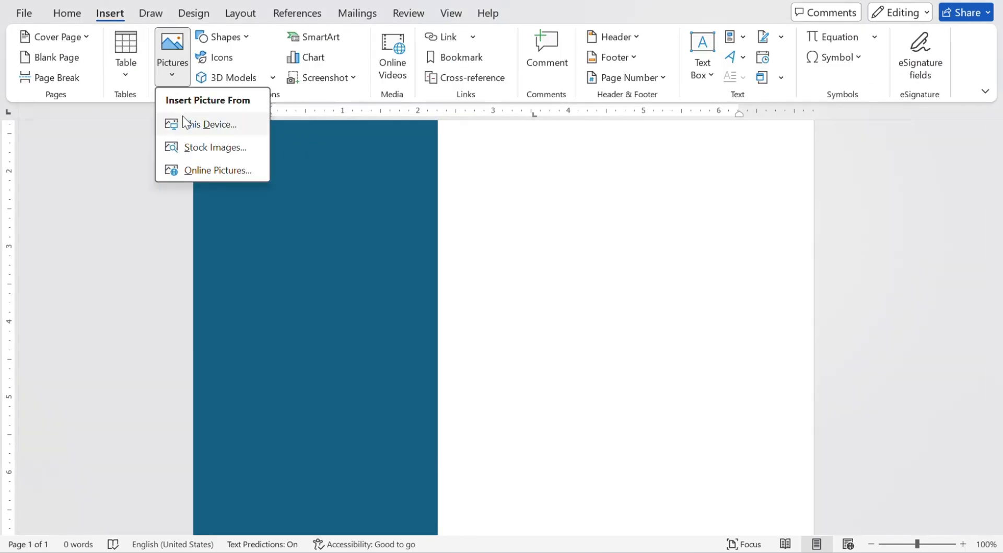
{"action": "left_click", "coordinate": [186, 123]}
{"action": "scroll", "coordinate": [68, 188], "scroll_direction": "up", "scroll_amount": 5}
{"action": "left_click", "coordinate": [73, 89]}
{"action": "left_click", "coordinate": [281, 127]}
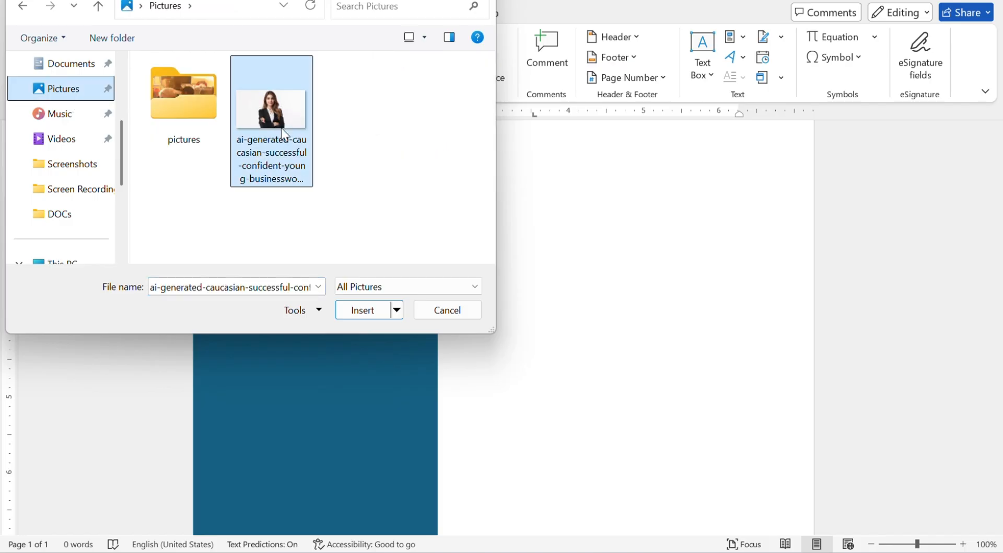
{"action": "double_click", "coordinate": [281, 128]}
Crop the photo to an oval, narrow it, and set Top and Bottom text wrapping.
{"action": "left_click", "coordinate": [871, 75]}
{"action": "mouse_move", "coordinate": [909, 123]}
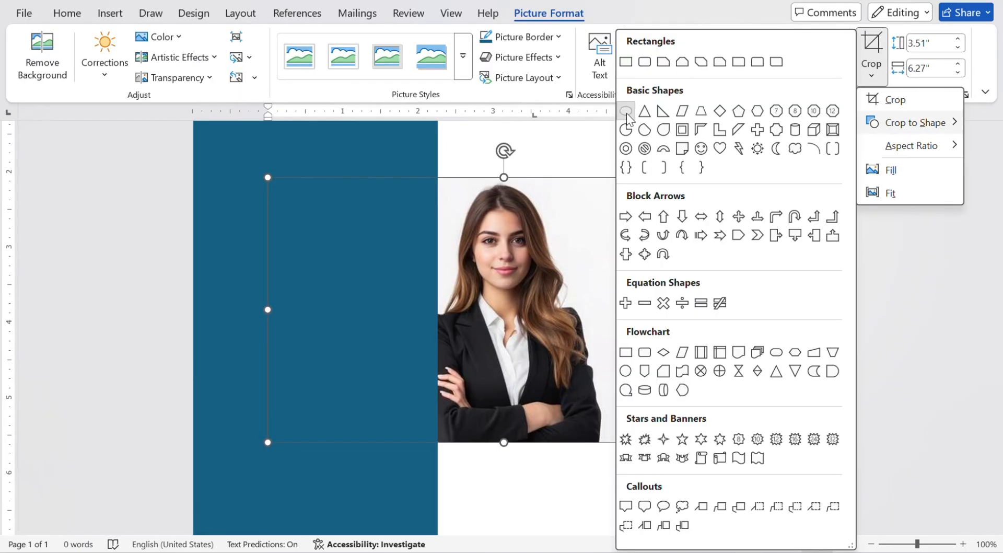
{"action": "left_click", "coordinate": [627, 112]}
{"action": "left_click", "coordinate": [872, 75]}
{"action": "mouse_move", "coordinate": [873, 128]}
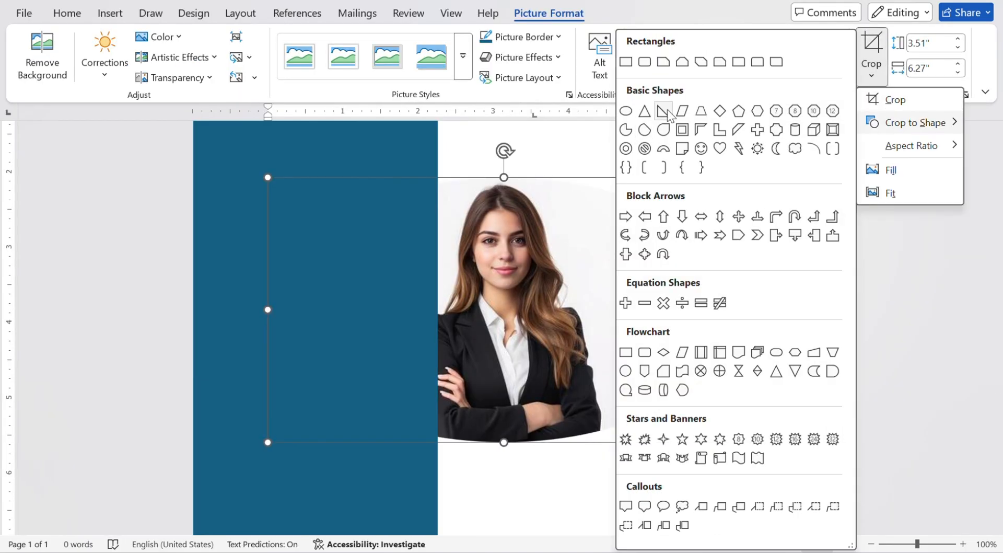
{"action": "left_click", "coordinate": [627, 112]}
{"action": "left_click_drag", "start_coordinate": [742, 310], "coordinate": [669, 308]}
{"action": "left_click", "coordinate": [684, 68]}
{"action": "left_click", "coordinate": [713, 198]}
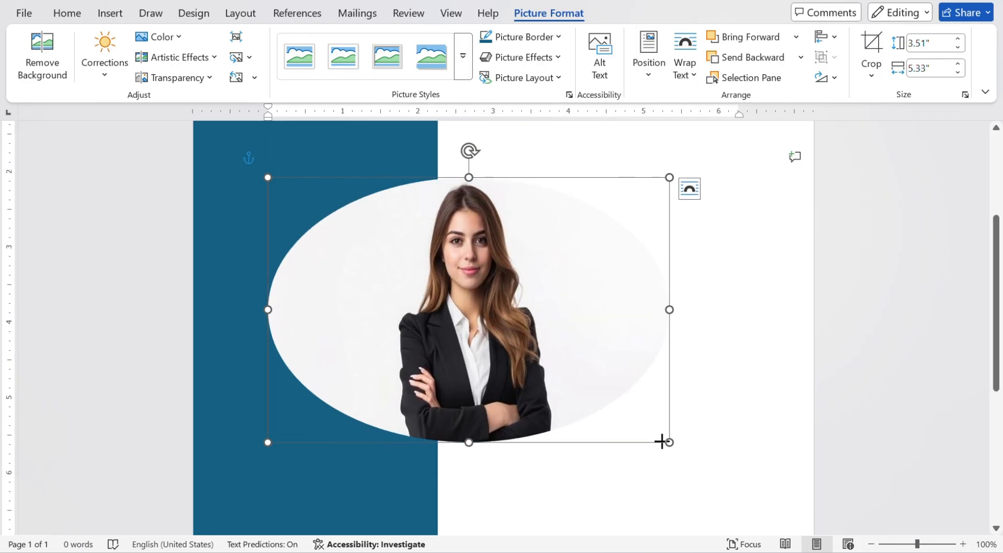
Shrink the photo and try a soft-edged oval picture style.
{"action": "left_click_drag", "start_coordinate": [668, 442], "coordinate": [485, 321]}
{"action": "left_click", "coordinate": [463, 55]}
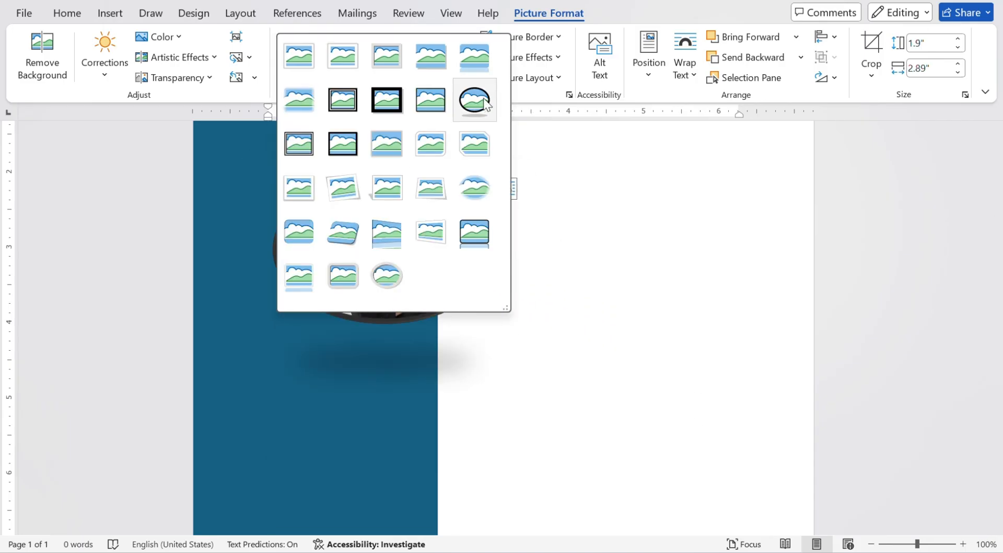
{"action": "left_click", "coordinate": [450, 185]}
{"action": "left_click_drag", "start_coordinate": [378, 320], "coordinate": [378, 386]}
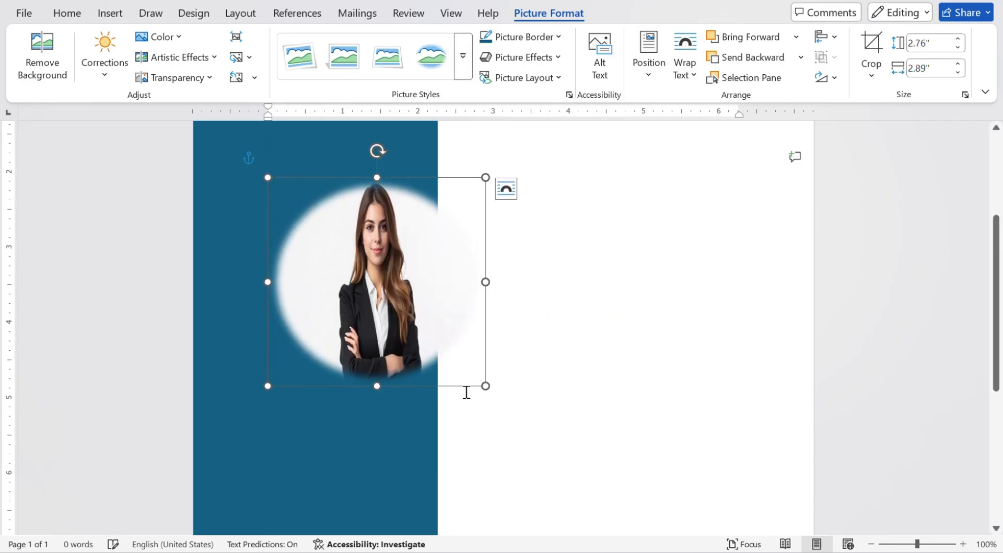
{"action": "left_click_drag", "start_coordinate": [485, 386], "coordinate": [437, 338]}
{"action": "left_click", "coordinate": [463, 56]}
{"action": "left_click", "coordinate": [526, 220]}
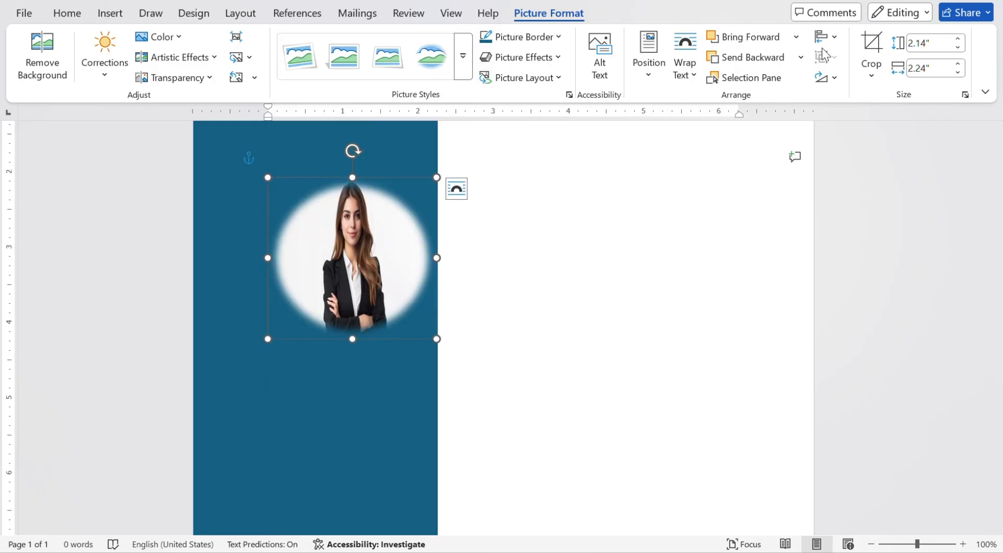
Undo the soft-edge style, then resize the round photo and place it in the sidebar.
{"action": "key", "text": "ctrl+z"}
{"action": "key", "text": "ctrl+z"}
{"action": "key", "text": "ctrl+z"}
{"action": "left_click_drag", "start_coordinate": [376, 319], "coordinate": [379, 386]}
{"action": "left_click_drag", "start_coordinate": [485, 385], "coordinate": [410, 313]}
{"action": "left_click_drag", "start_coordinate": [340, 245], "coordinate": [308, 238]}
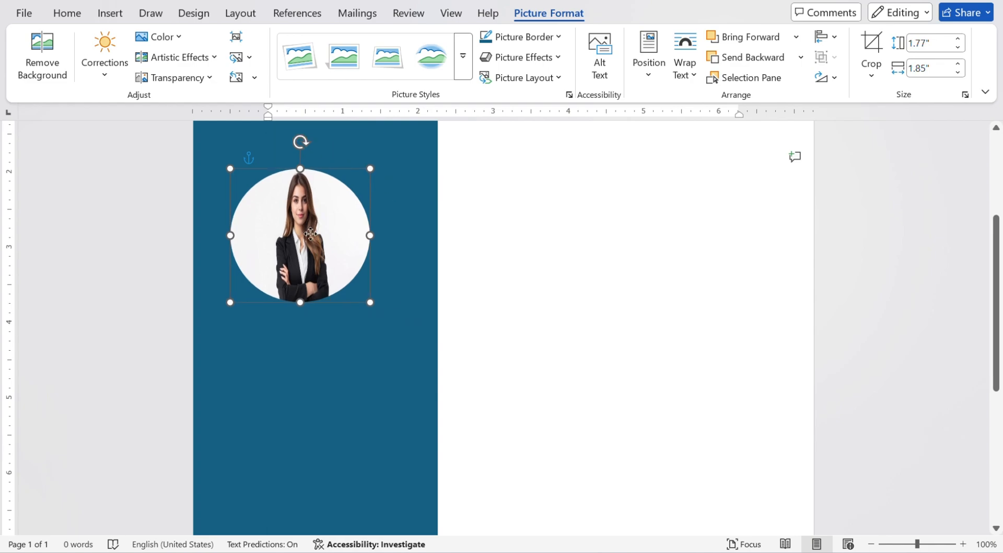
{"action": "left_click_drag", "start_coordinate": [376, 305], "coordinate": [410, 334]}
Move the round photo higher up in the blue sidebar.
{"action": "left_click", "coordinate": [458, 275]}
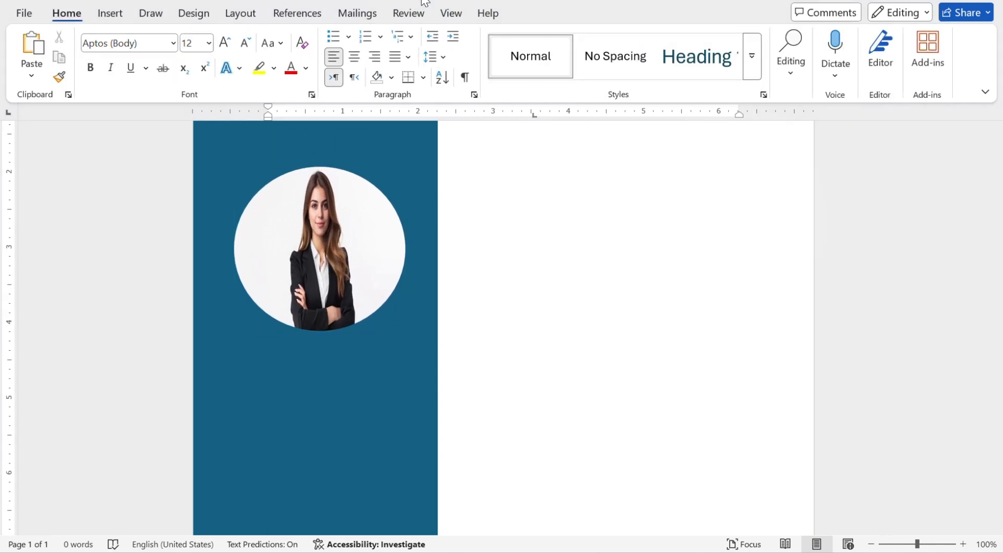
{"action": "scroll", "coordinate": [504, 171], "scroll_direction": "up", "scroll_amount": 5}
{"action": "left_click_drag", "start_coordinate": [341, 434], "coordinate": [340, 268]}
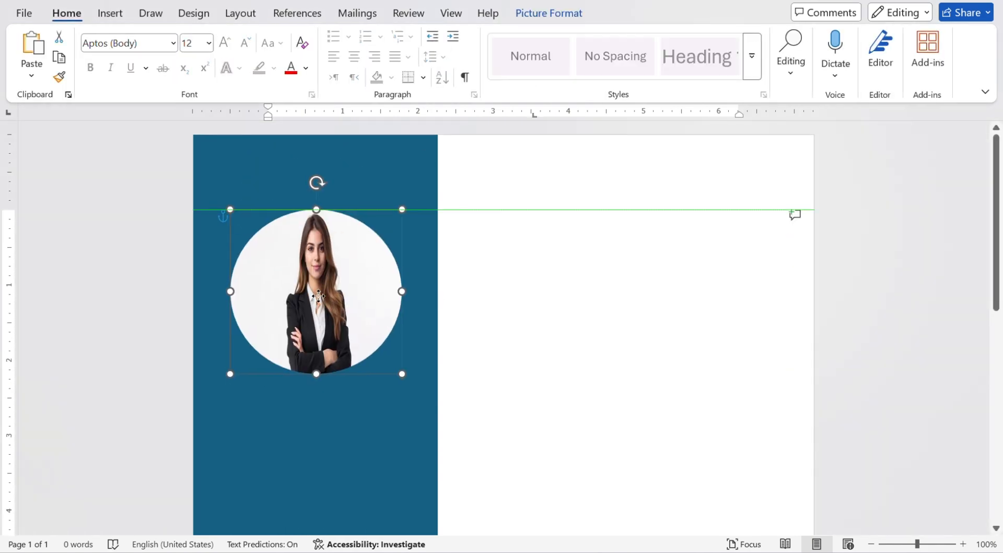
{"action": "key", "text": "Escape"}
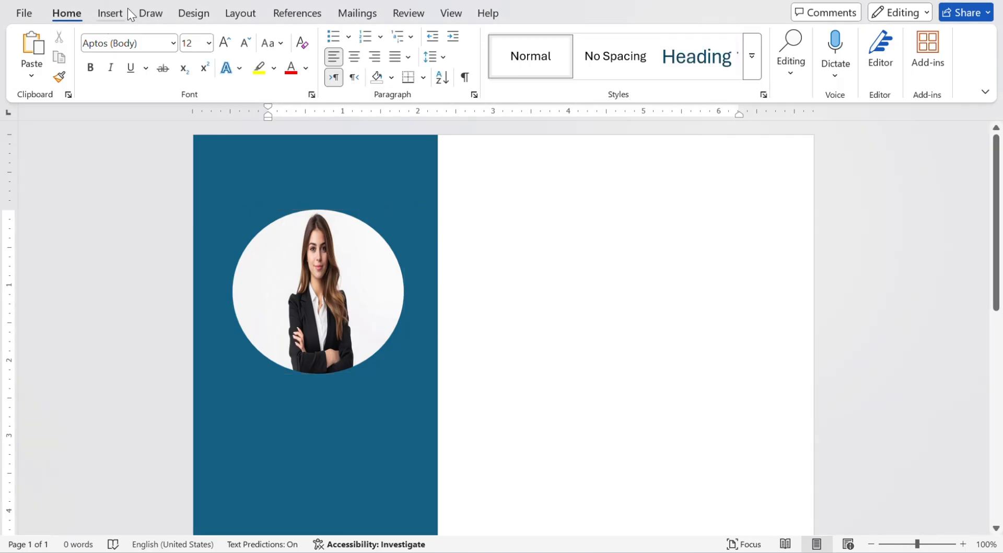
Draw a rectangle below the photo and set it up to hold text.
{"action": "left_click", "coordinate": [113, 13]}
{"action": "left_click", "coordinate": [222, 36]}
{"action": "left_click", "coordinate": [278, 79]}
{"action": "left_click_drag", "start_coordinate": [253, 398], "coordinate": [419, 504]}
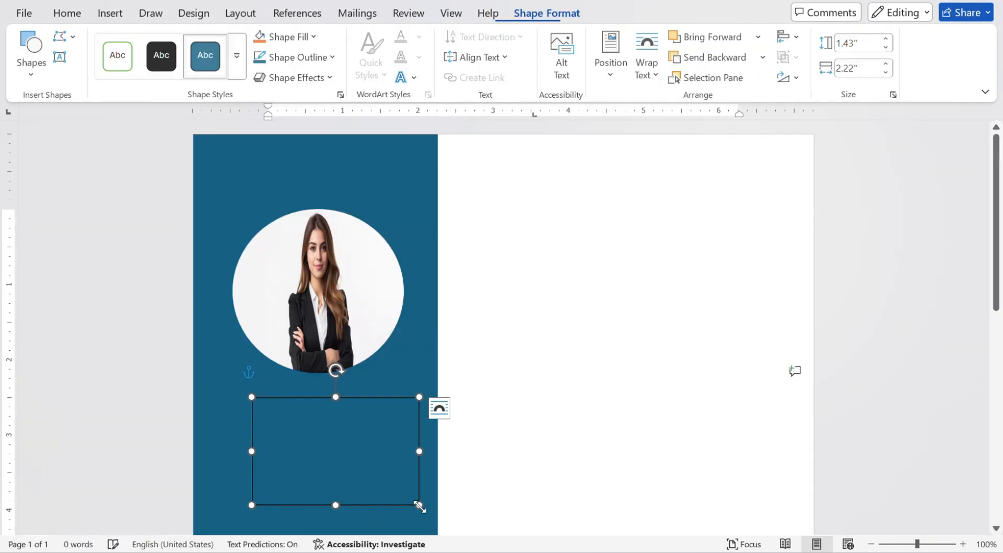
{"action": "scroll", "coordinate": [538, 385], "scroll_direction": "down", "scroll_amount": 3}
{"action": "right_click", "coordinate": [396, 330]}
{"action": "left_click", "coordinate": [486, 249]}
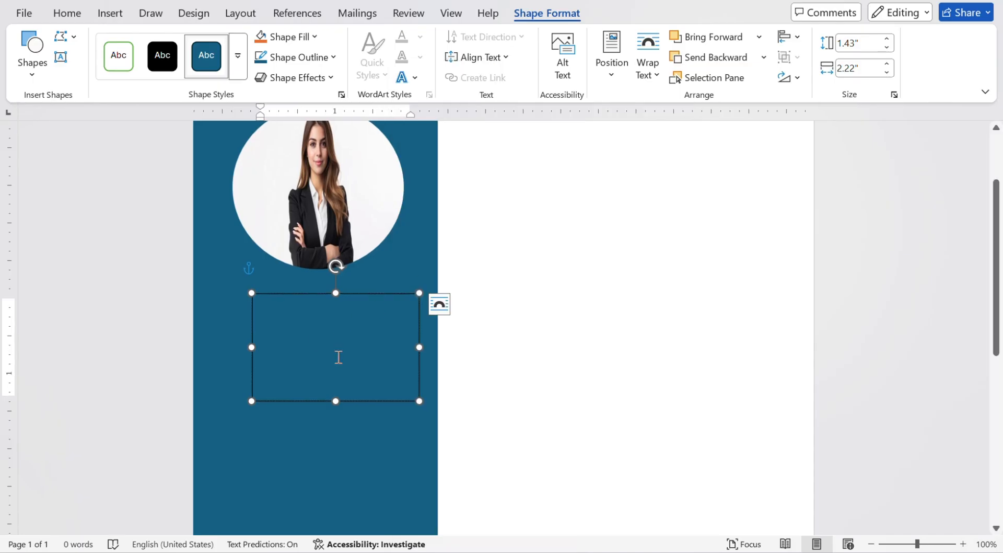
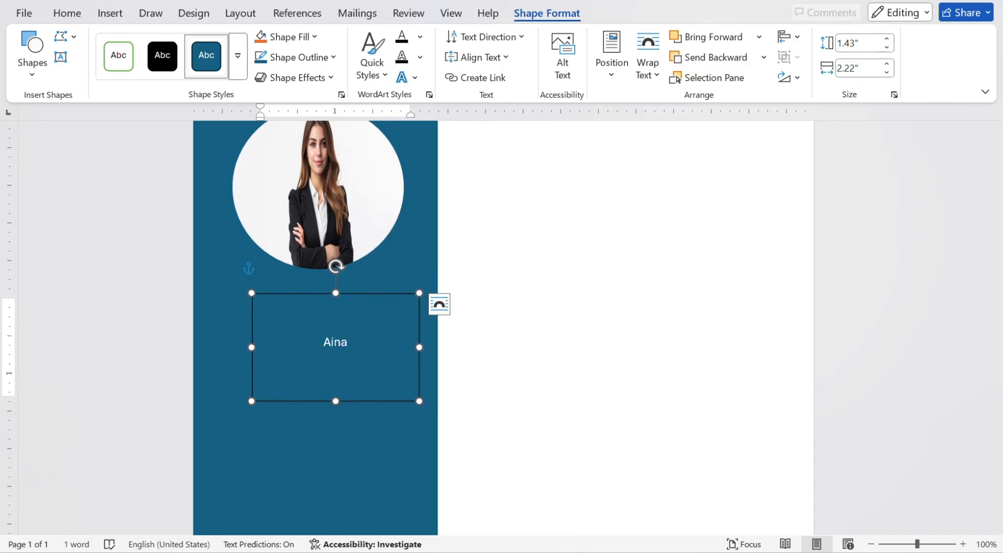
Type the person's name in the box, bold at 16 pt.
{"action": "triple_click", "coordinate": [350, 344]}
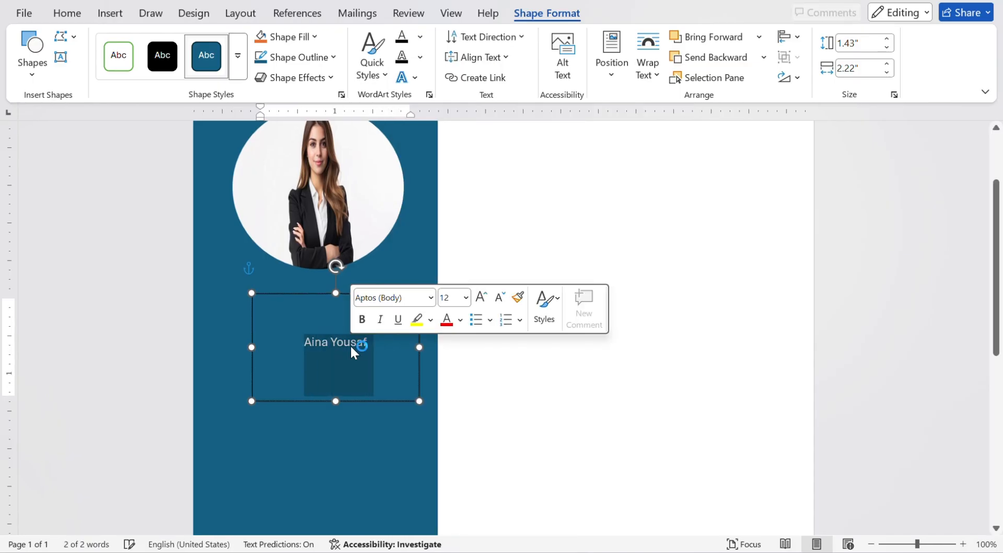
{"action": "key", "text": "ctrl+b"}
{"action": "left_click", "coordinate": [110, 13]}
{"action": "left_click", "coordinate": [67, 13]}
{"action": "left_click", "coordinate": [225, 42]}
{"action": "left_click", "coordinate": [225, 43]}
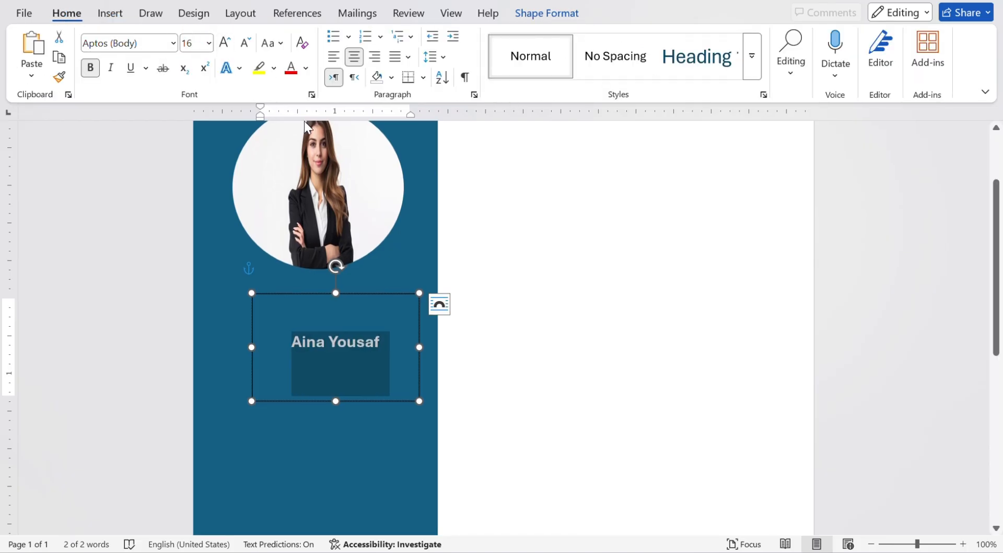
Add left-aligned phone number, e-mail and city lines beneath the name.
{"action": "left_click", "coordinate": [396, 345]}
{"action": "key", "text": "Return"}
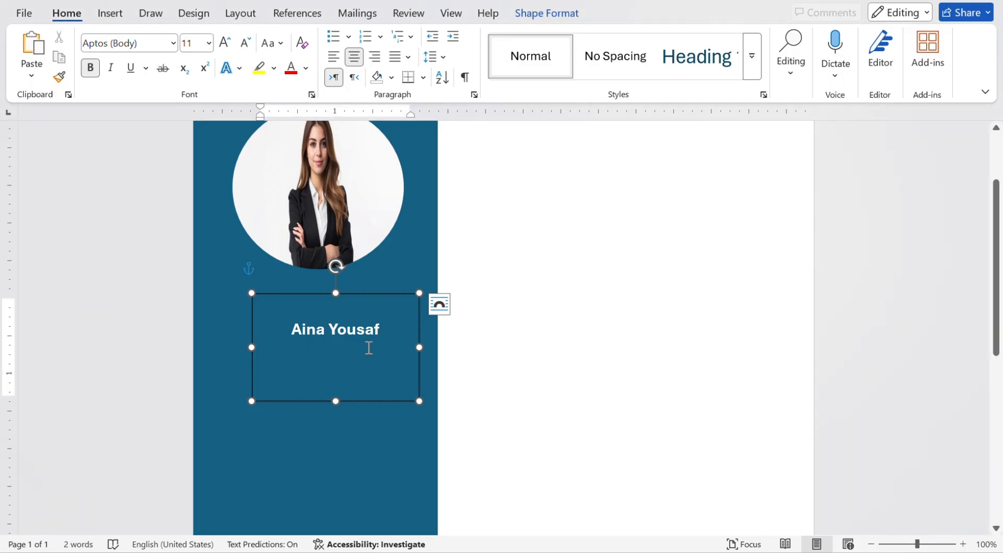
{"action": "type", "text": "897654382"}
{"action": "key", "text": "Return"}
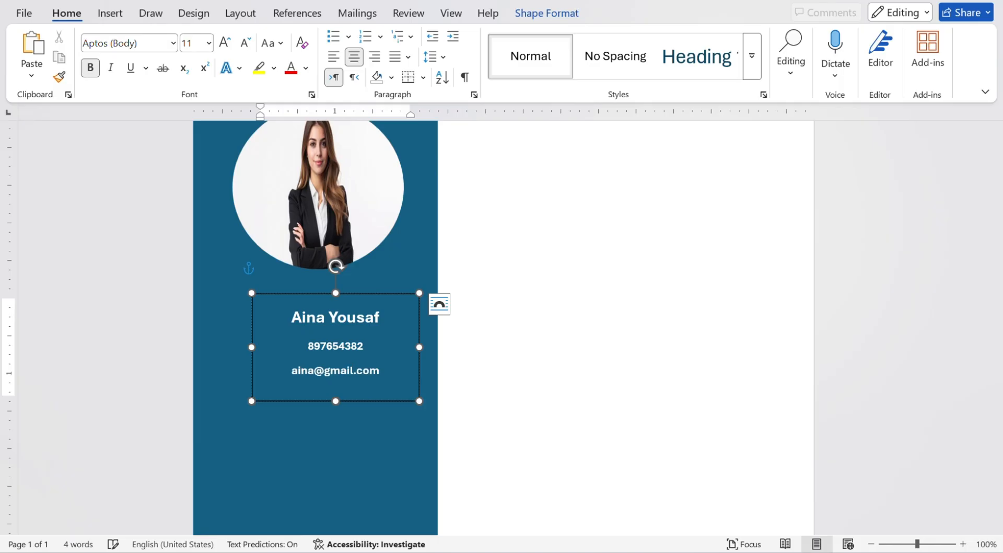
{"action": "key", "text": "Return"}
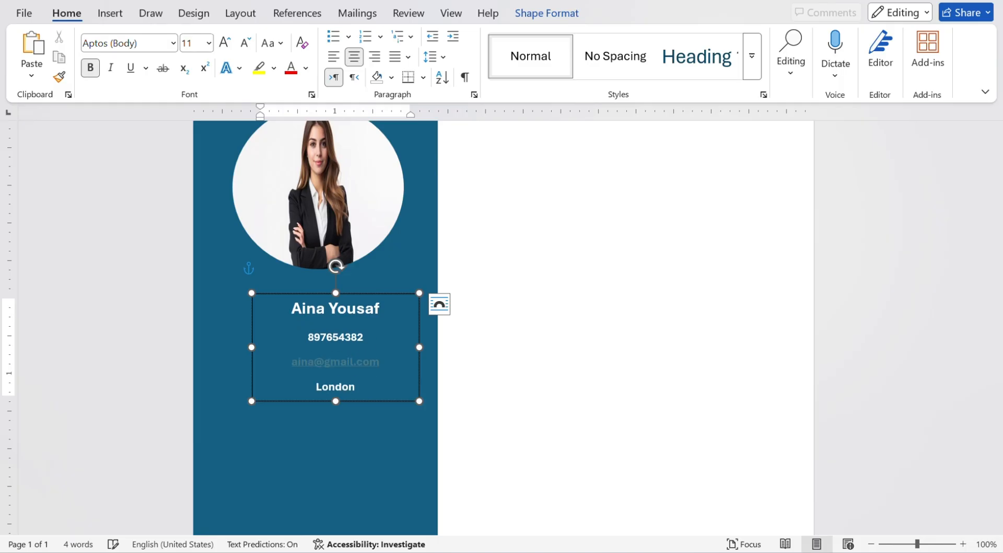
{"action": "left_click_drag", "start_coordinate": [336, 401], "coordinate": [310, 337]}
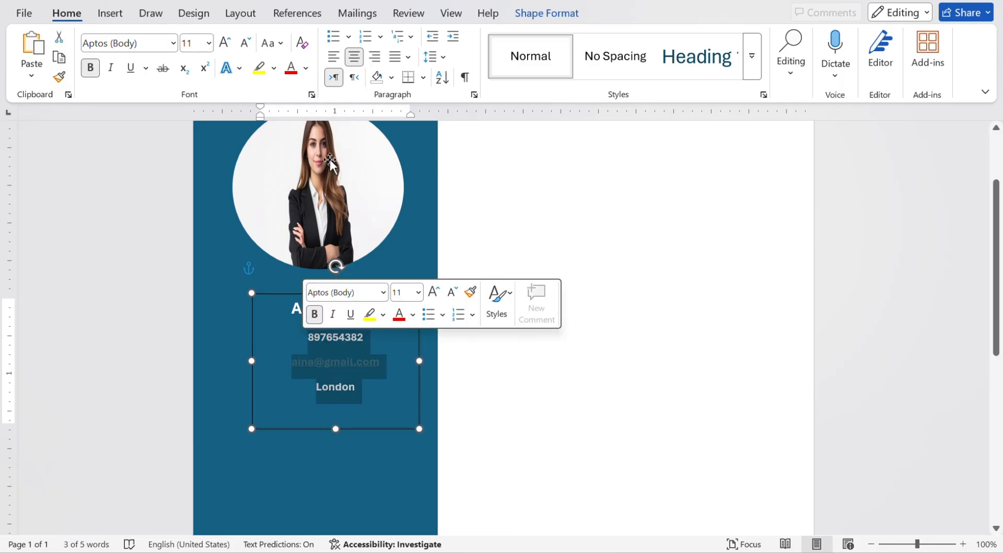
{"action": "key", "text": "ctrl+l"}
Nudge the contact box left and add a small 'call' phone icon beside the number.
{"action": "left_click", "coordinate": [413, 349]}
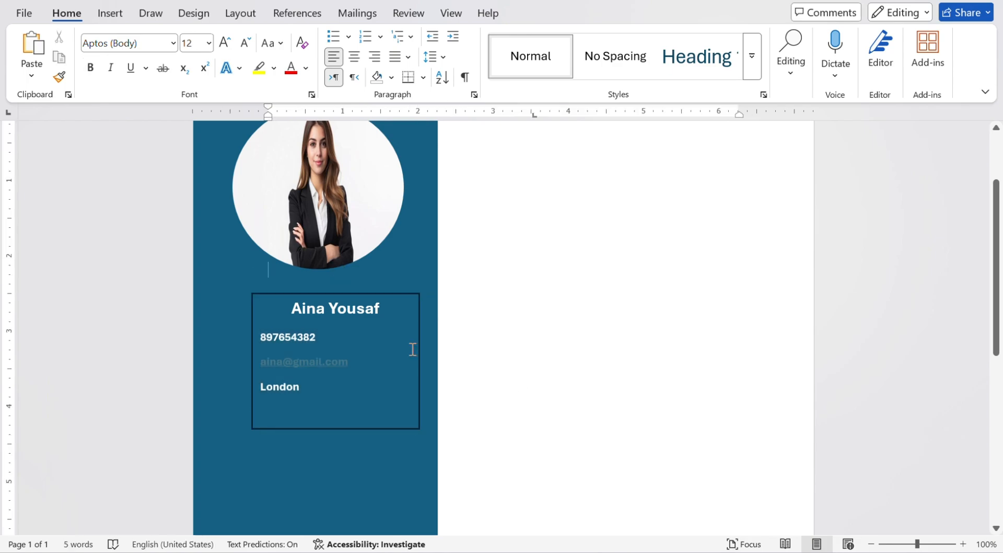
{"action": "left_click", "coordinate": [268, 291]}
{"action": "left_click_drag", "start_coordinate": [278, 292], "coordinate": [262, 286]}
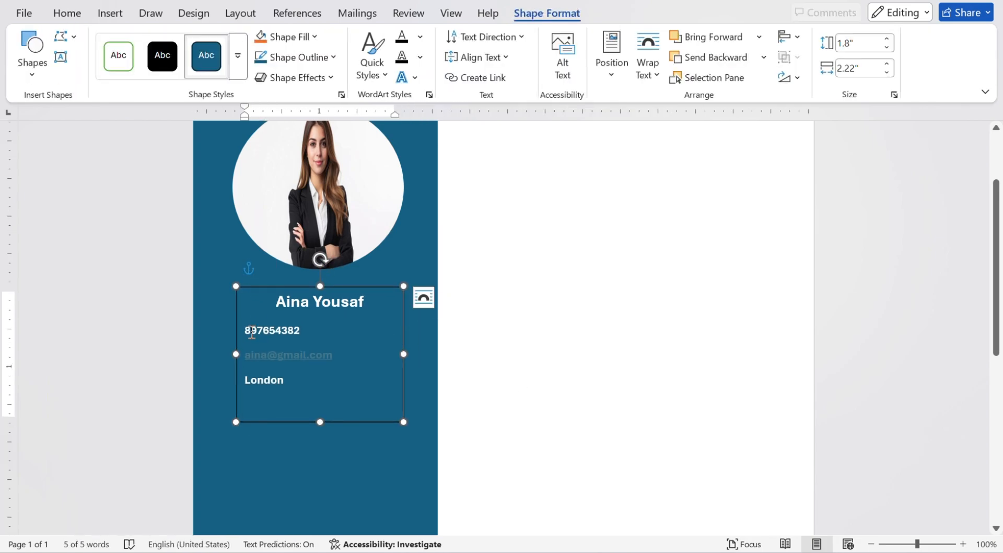
{"action": "left_click", "coordinate": [109, 13]}
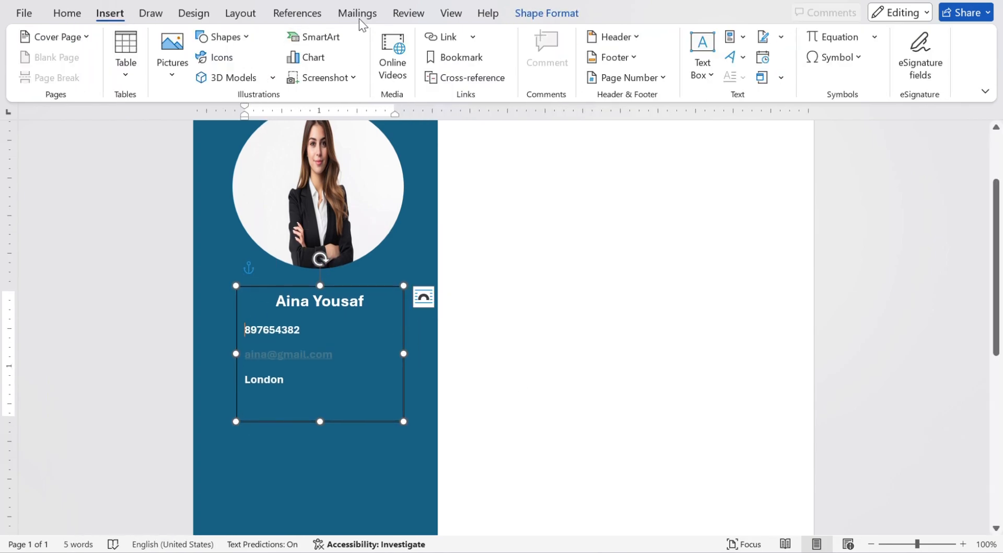
{"action": "left_click", "coordinate": [222, 59]}
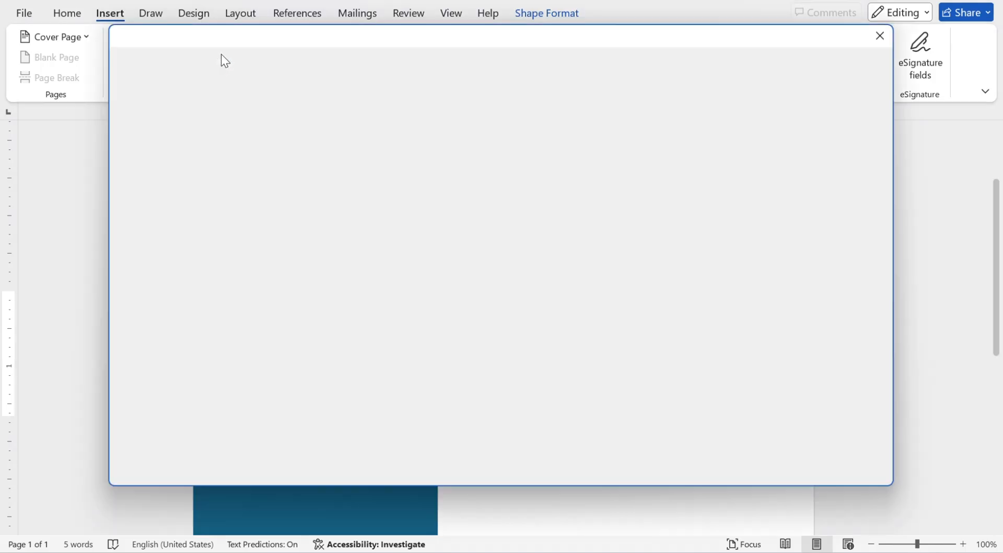
{"action": "type", "text": "call"}
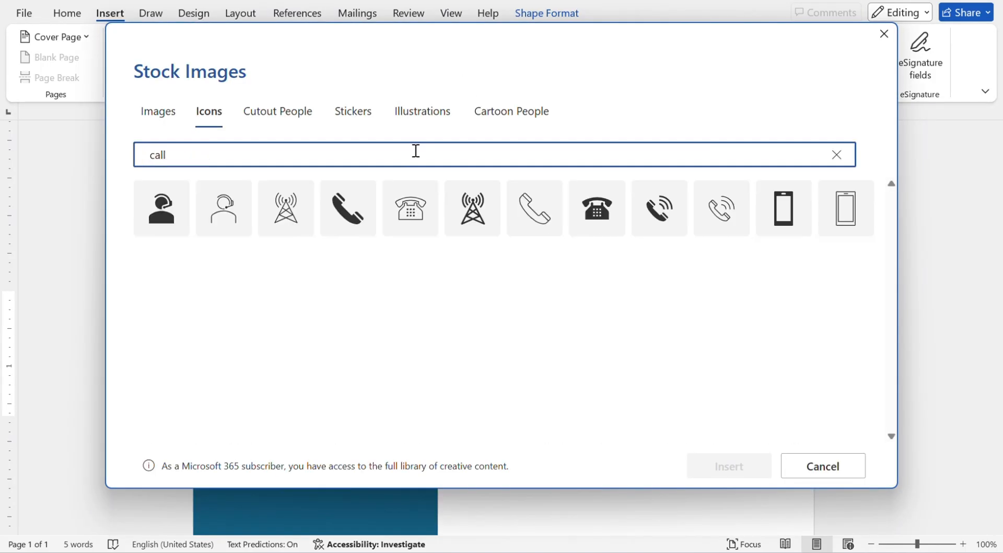
{"action": "left_click", "coordinate": [661, 205]}
{"action": "left_click", "coordinate": [713, 473]}
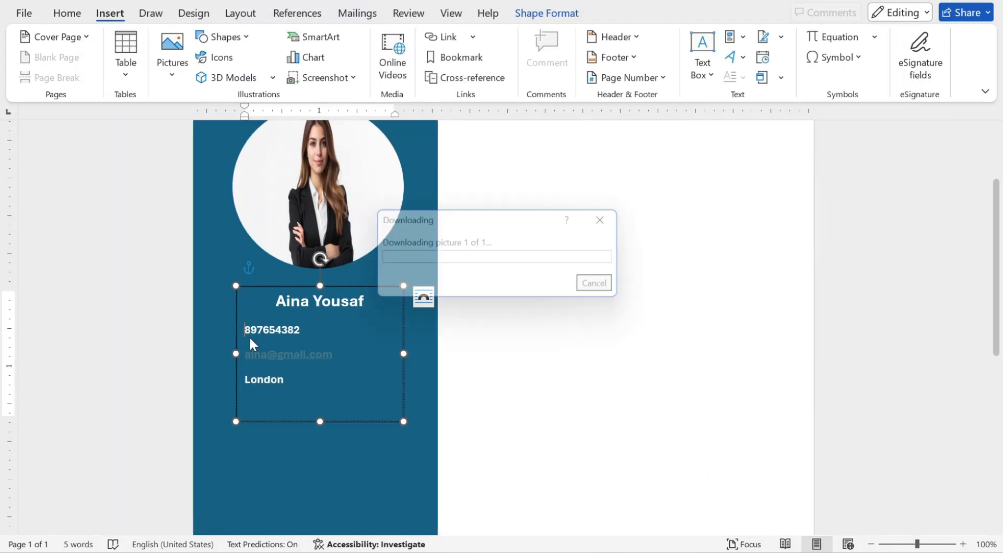
{"action": "left_click_drag", "start_coordinate": [320, 398], "coordinate": [259, 338]}
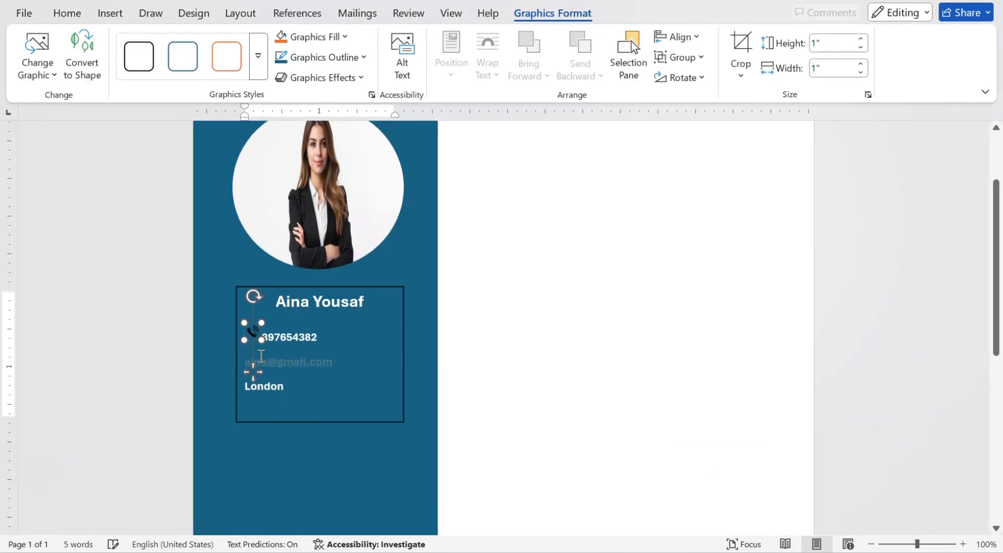
Add a small closed-envelope 'mail' icon beside the e-mail line.
{"action": "left_click", "coordinate": [280, 361]}
{"action": "left_click", "coordinate": [110, 13]}
{"action": "left_click", "coordinate": [217, 56]}
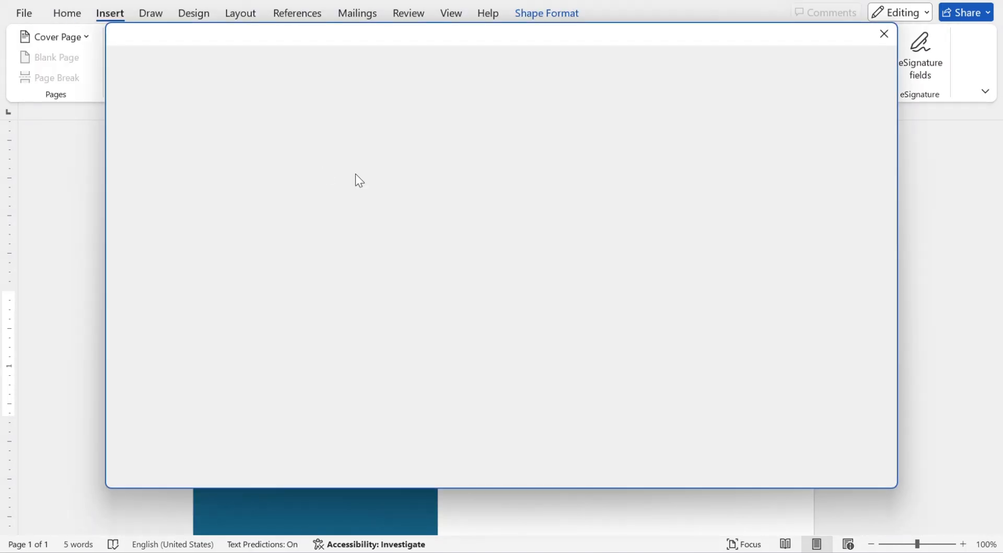
{"action": "type", "text": "mail"}
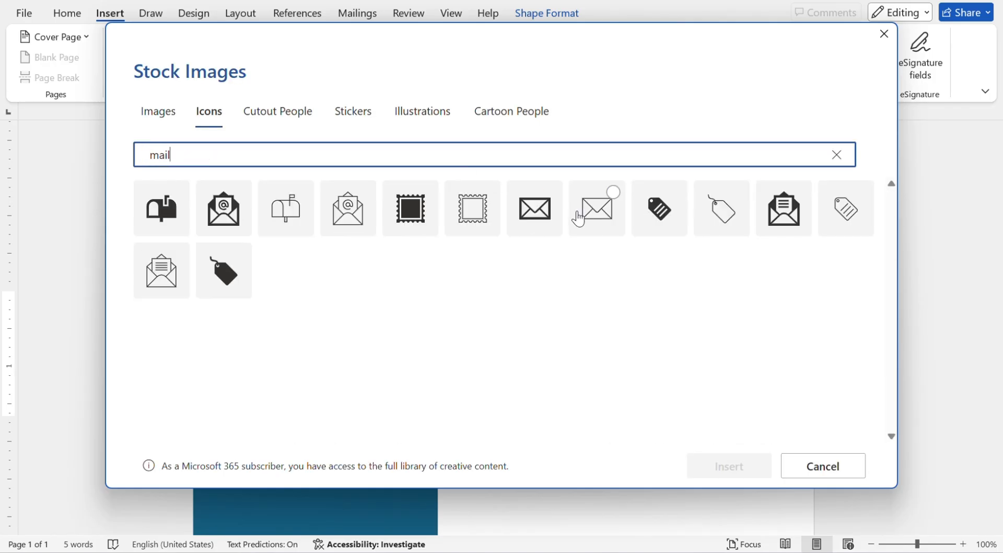
{"action": "left_click", "coordinate": [535, 209]}
{"action": "left_click", "coordinate": [730, 466]}
{"action": "left_click_drag", "start_coordinate": [314, 416], "coordinate": [261, 369]}
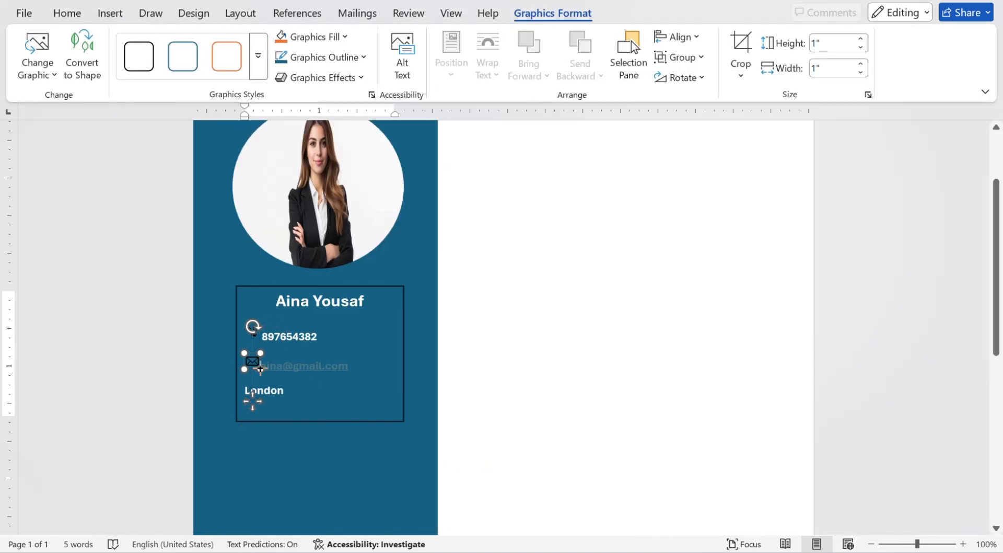
Add a 'location' map-pin icon beside the city and widen the contact box leftward.
{"action": "left_click", "coordinate": [289, 361]}
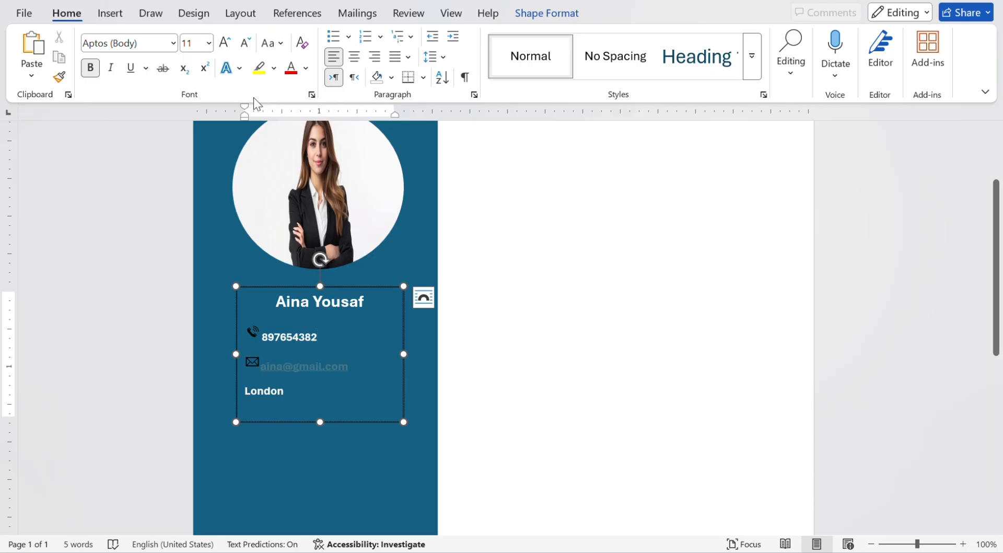
{"action": "left_click", "coordinate": [107, 14]}
{"action": "left_click", "coordinate": [229, 52]}
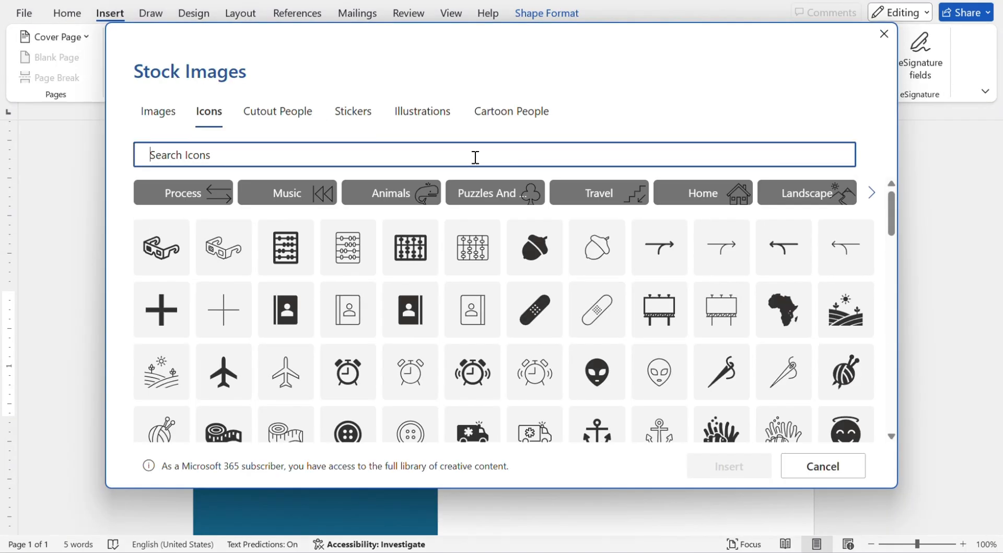
{"action": "type", "text": "location"}
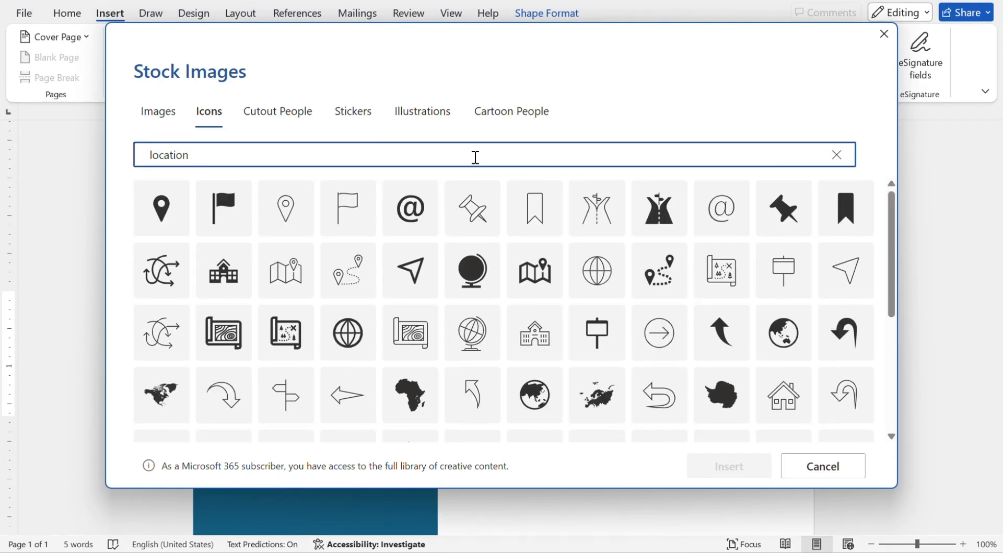
{"action": "left_click", "coordinate": [172, 212]}
{"action": "left_click", "coordinate": [726, 470]}
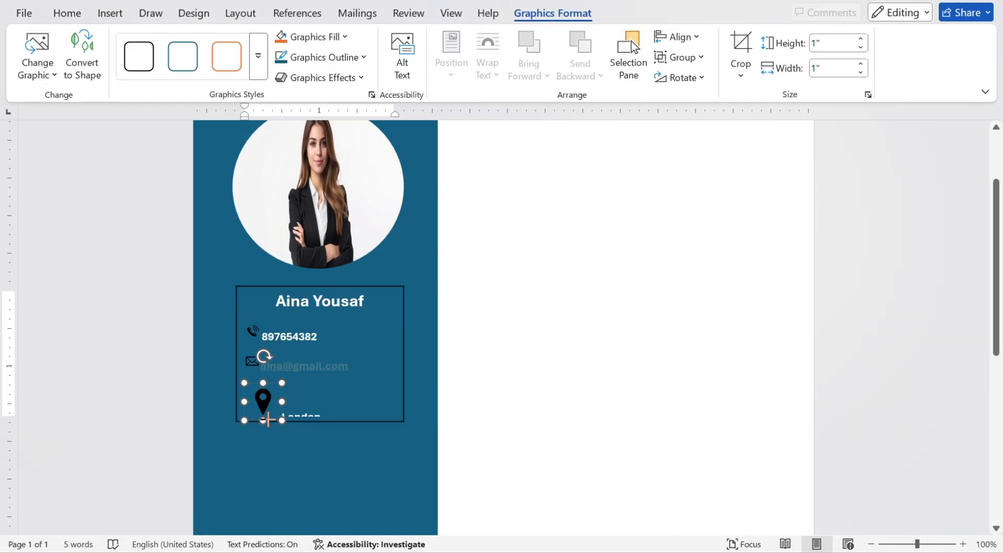
{"action": "left_click_drag", "start_coordinate": [268, 420], "coordinate": [217, 425]}
{"action": "left_click", "coordinate": [383, 287]}
{"action": "left_click_drag", "start_coordinate": [325, 407], "coordinate": [228, 331]}
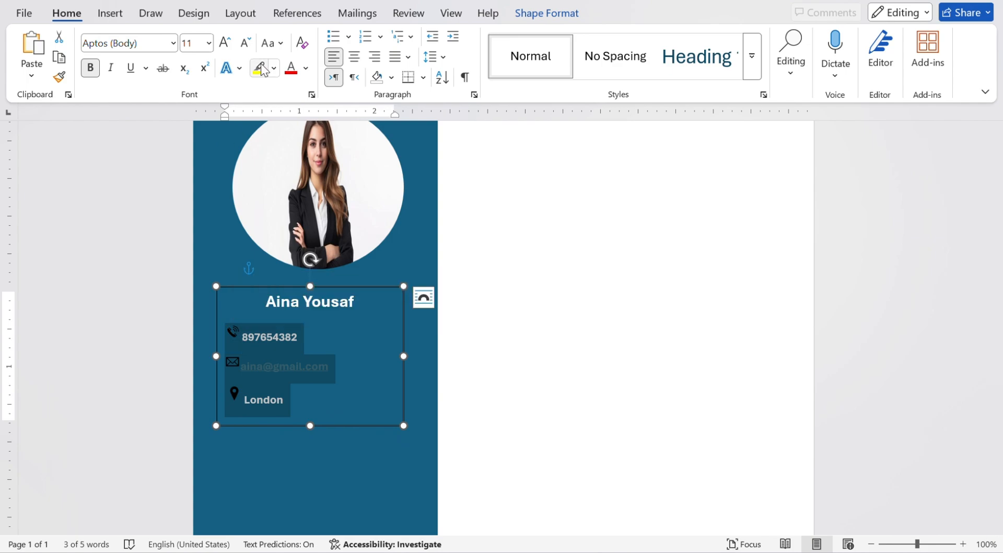
Draw a new rectangle below the contact box and set it up to hold text.
{"action": "left_click", "coordinate": [508, 371]}
{"action": "scroll", "coordinate": [508, 372], "scroll_direction": "down", "scroll_amount": 2}
{"action": "left_click", "coordinate": [418, 340]}
{"action": "left_click", "coordinate": [491, 325]}
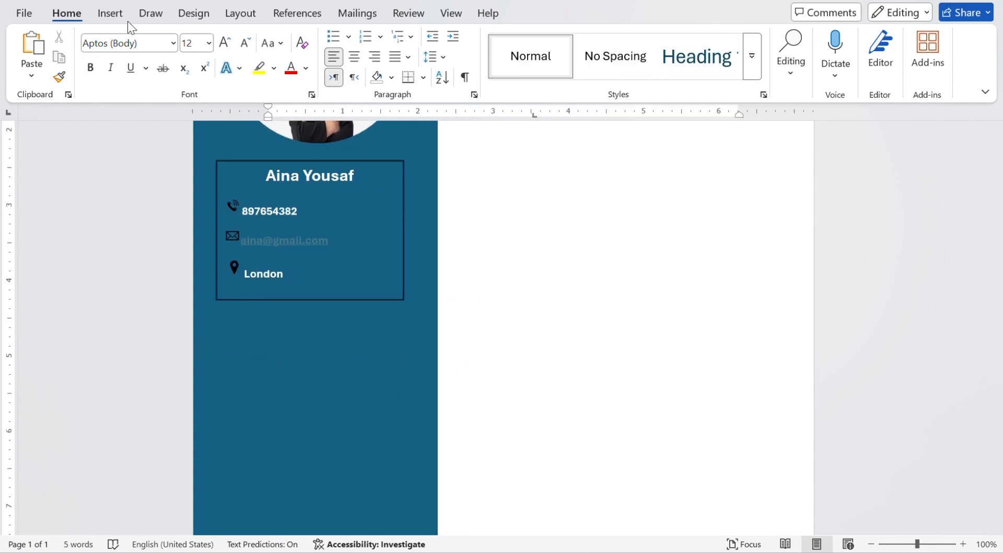
{"action": "left_click", "coordinate": [111, 13]}
{"action": "left_click", "coordinate": [224, 37]}
{"action": "left_click", "coordinate": [204, 188]}
{"action": "left_click_drag", "start_coordinate": [216, 325], "coordinate": [406, 505]}
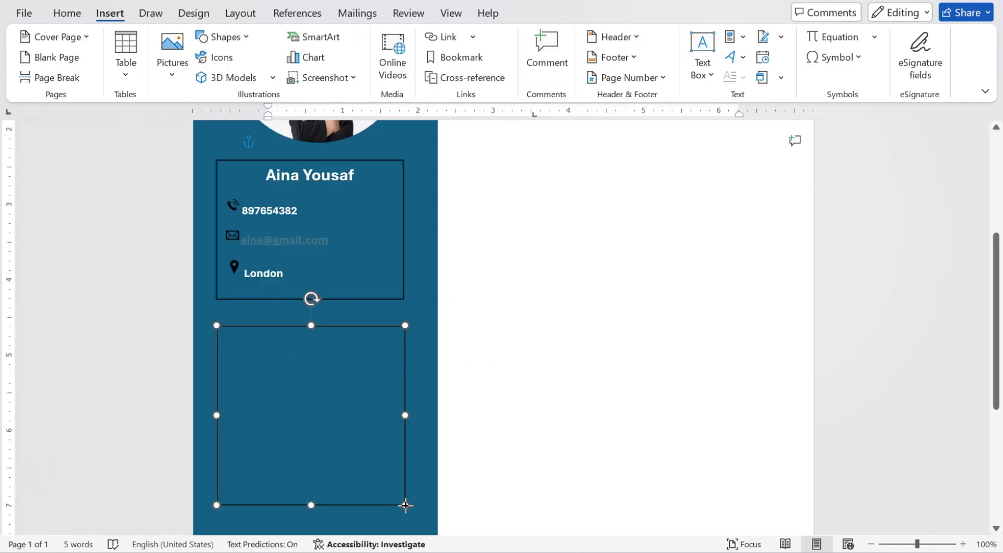
{"action": "right_click", "coordinate": [293, 366]}
{"action": "left_click", "coordinate": [373, 256]}
Type the heading 'Skills:' at 16 pt and start a non-bold line below it.
{"action": "type", "text": "Skil"}
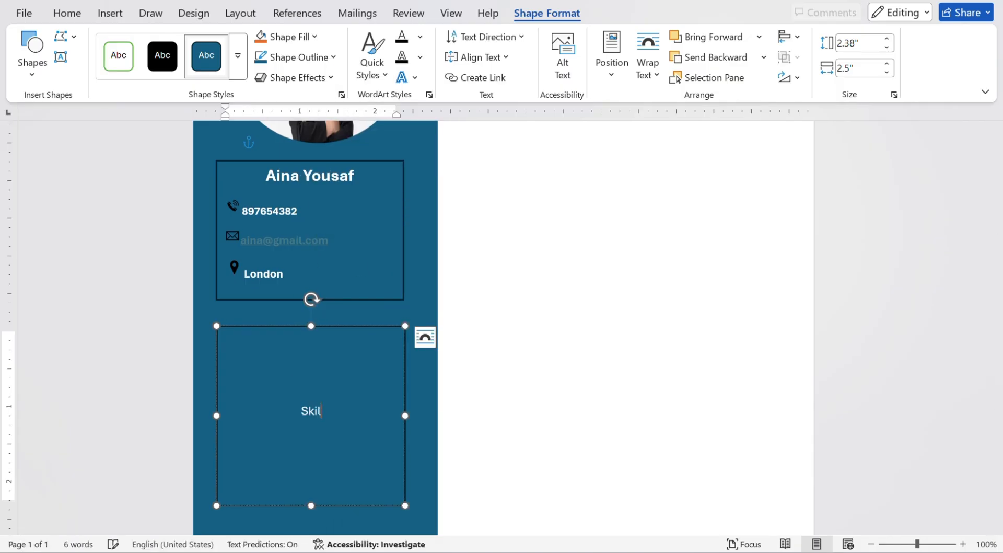
{"action": "type", "text": "ls:"}
{"action": "left_click_drag", "start_coordinate": [309, 397], "coordinate": [334, 416]}
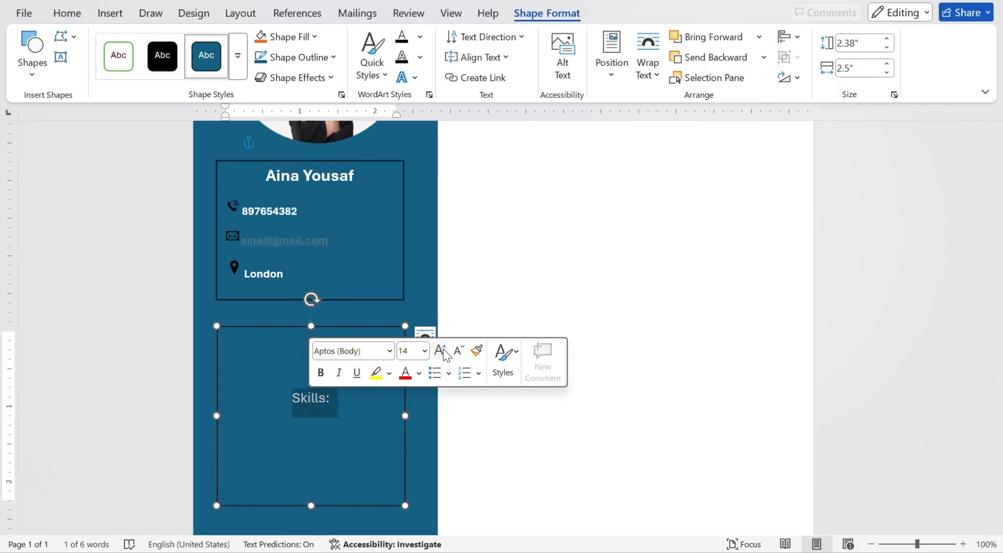
{"action": "left_click", "coordinate": [108, 15]}
{"action": "left_click", "coordinate": [69, 15]}
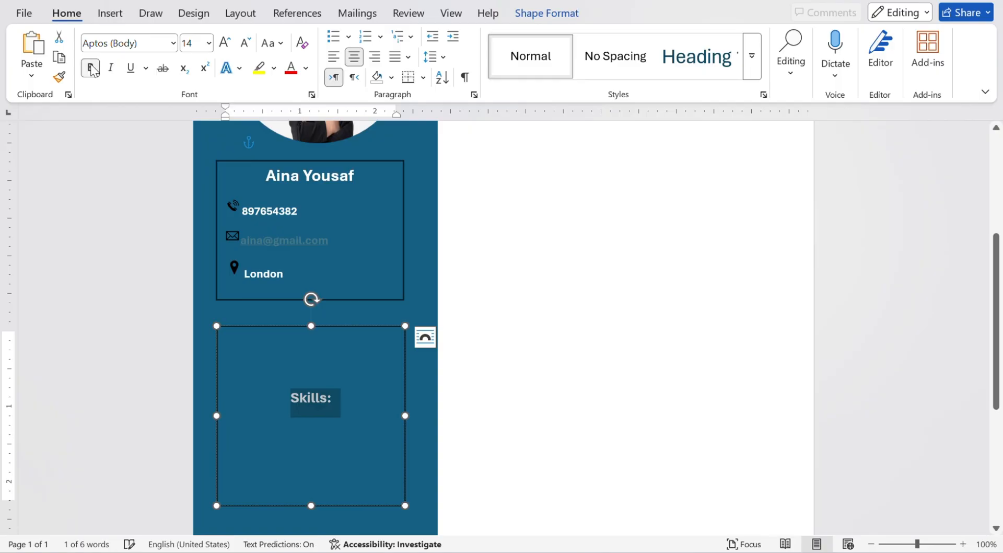
{"action": "left_click", "coordinate": [224, 43]}
{"action": "left_click", "coordinate": [347, 399]}
{"action": "key", "text": "Return"}
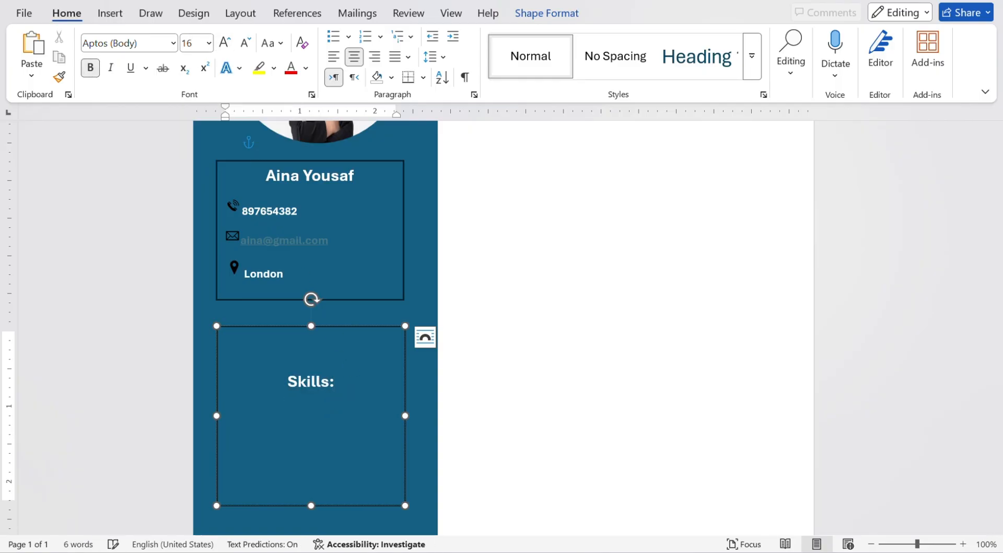
{"action": "left_click", "coordinate": [91, 68]}
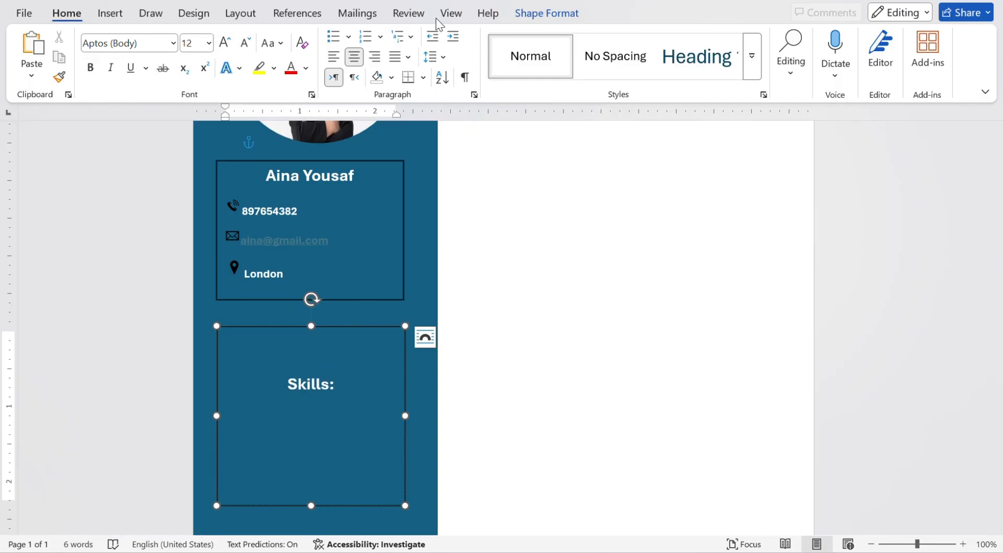
Enter six skills: SewerCAD, StormCAD, CulvertMaster, FlowMaster, S-Frame and EPANET.
{"action": "type", "text": "SewerCAD"}
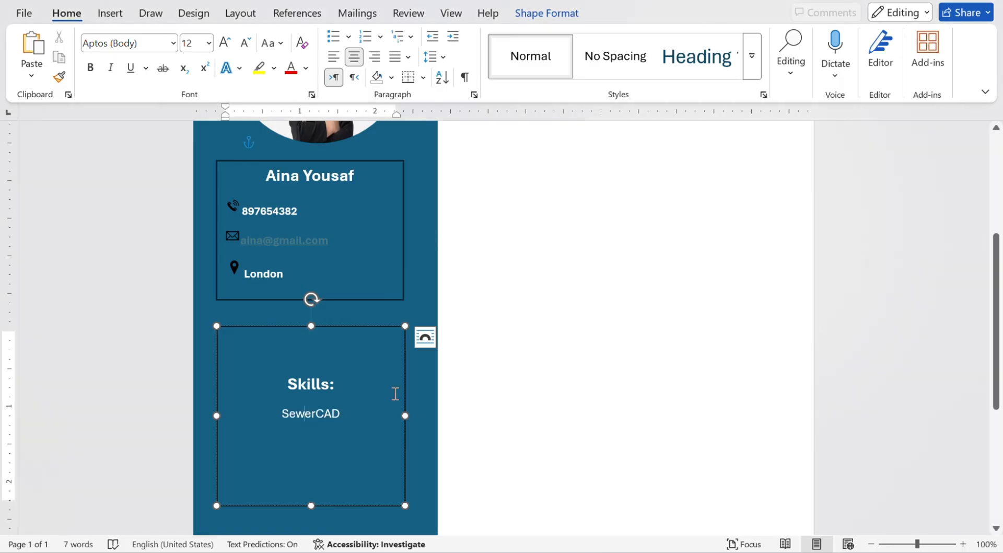
{"action": "left_click", "coordinate": [396, 396]}
{"action": "key", "text": "Return"}
{"action": "type", "text": "StormCAD"}
{"action": "key", "text": "Return"}
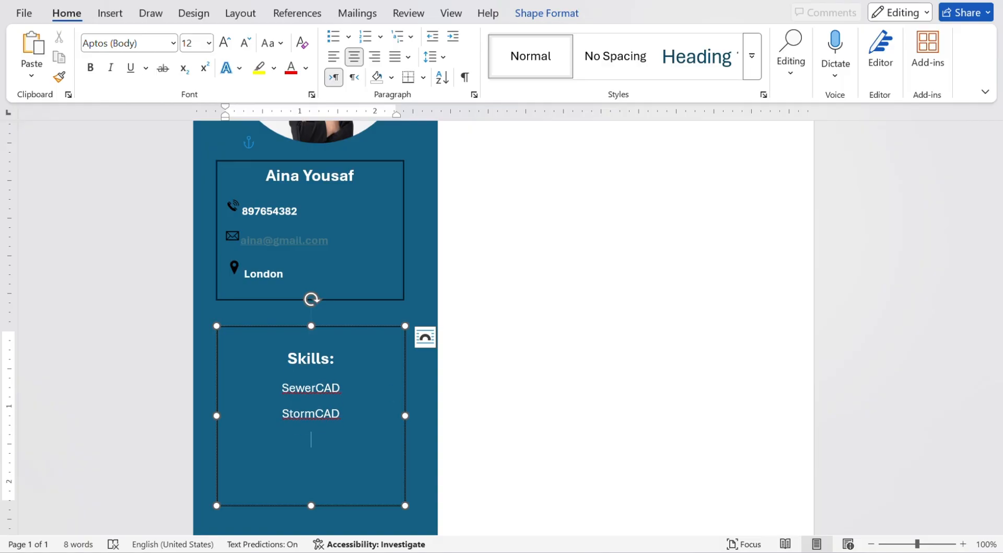
{"action": "type", "text": "CulvertMaster"}
{"action": "key", "text": "Return"}
{"action": "type", "text": "FlowMaster"}
{"action": "key", "text": "Return"}
{"action": "type", "text": "S-Frame"}
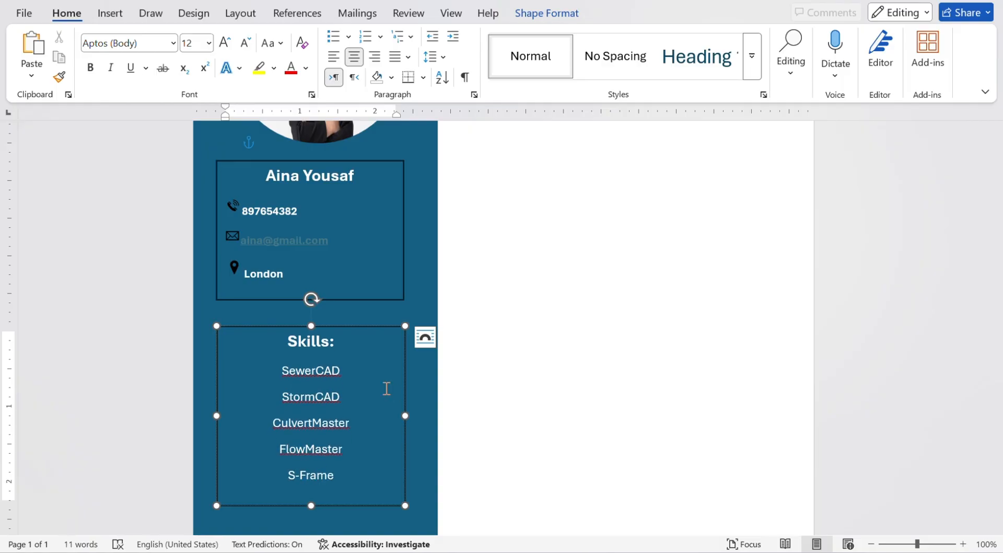
{"action": "key", "text": "Return"}
{"action": "type", "text": "EPANET"}
Tighten the skills' line spacing and turn them into a bulleted list.
{"action": "left_click_drag", "start_coordinate": [333, 503], "coordinate": [282, 370]}
{"action": "right_click", "coordinate": [307, 396]}
{"action": "left_click", "coordinate": [370, 265]}
{"action": "left_click", "coordinate": [560, 455]}
{"action": "right_click", "coordinate": [323, 412]}
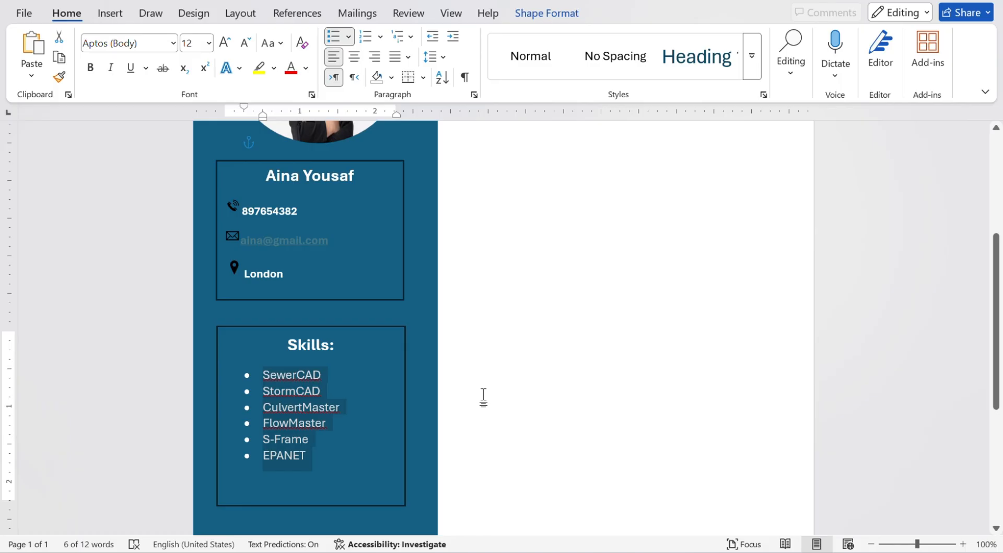
{"action": "left_click", "coordinate": [319, 332]}
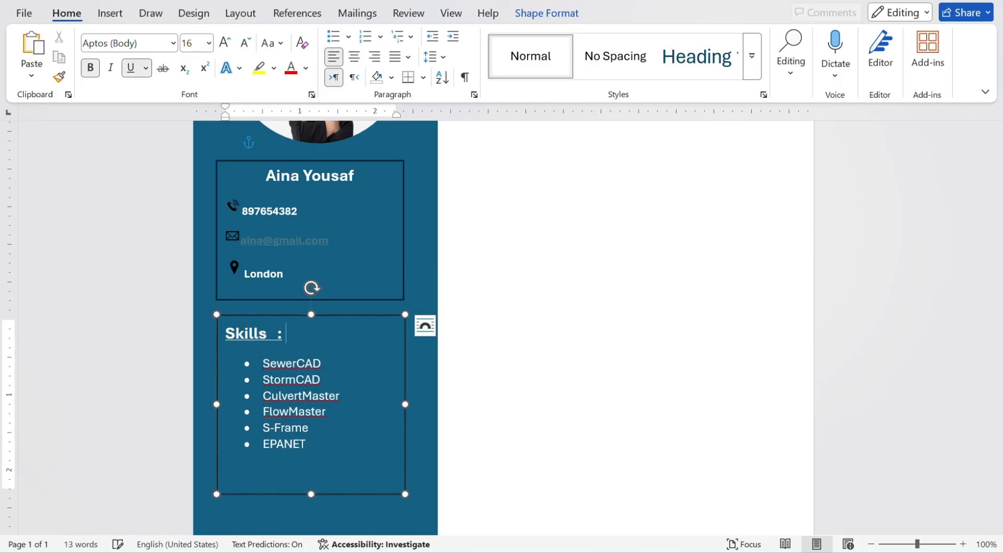
{"action": "scroll", "coordinate": [322, 432], "scroll_direction": "down", "scroll_amount": 5}
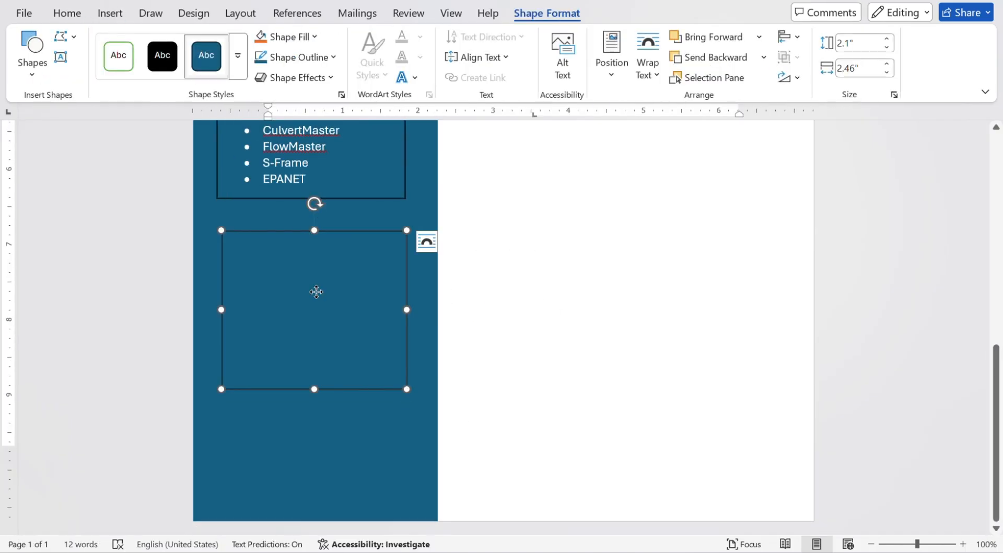
List English, Spanish and German as a bulleted Languages list in the sidebar.
{"action": "left_click", "coordinate": [67, 13]}
{"action": "type", "text": "E"}
{"action": "type", "text": "NGLISH S"}
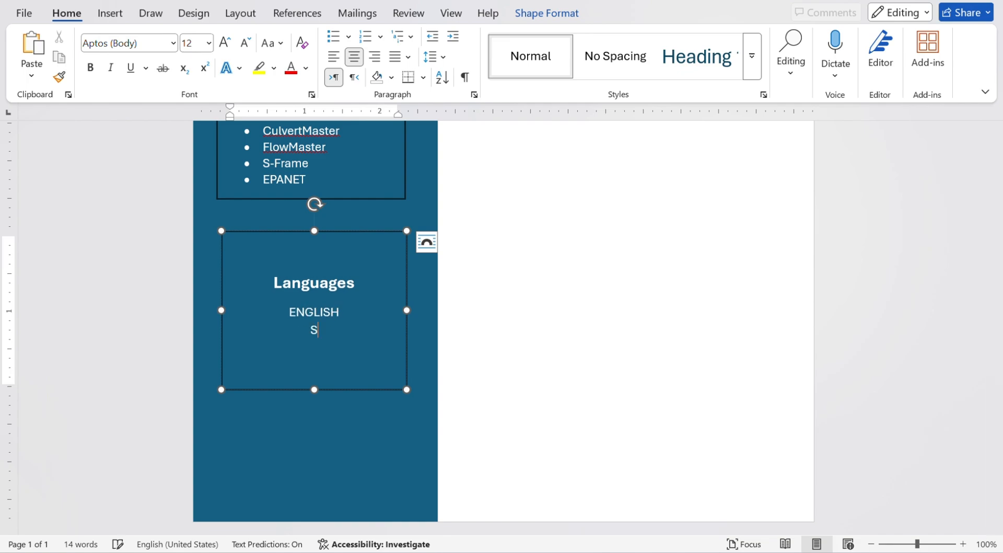
{"action": "type", "text": "PANISH"}
{"action": "key", "text": "Return"}
{"action": "type", "text": "GERMAN"}
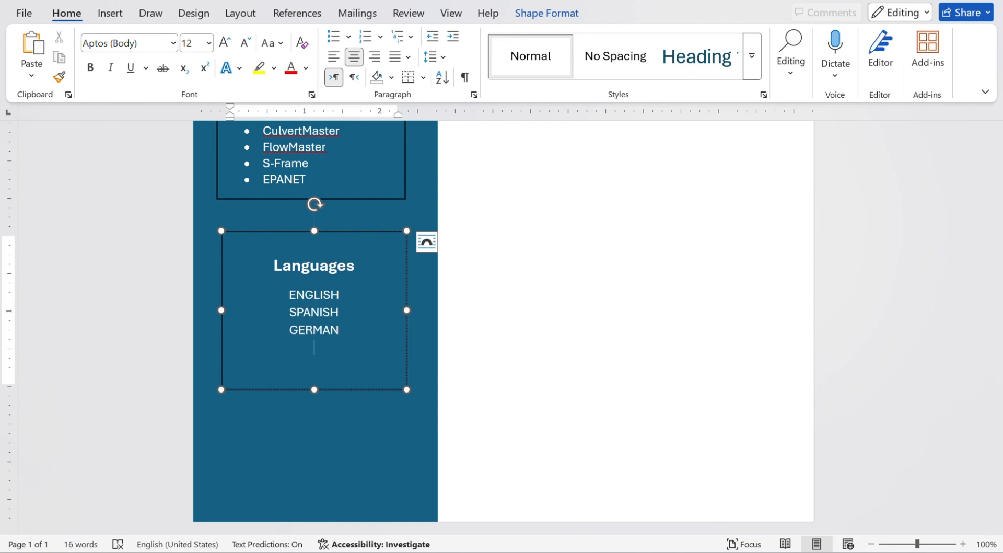
{"action": "right_click", "coordinate": [299, 302]}
{"action": "left_click", "coordinate": [419, 344]}
{"action": "scroll", "coordinate": [335, 165], "scroll_direction": "up", "scroll_amount": 2}
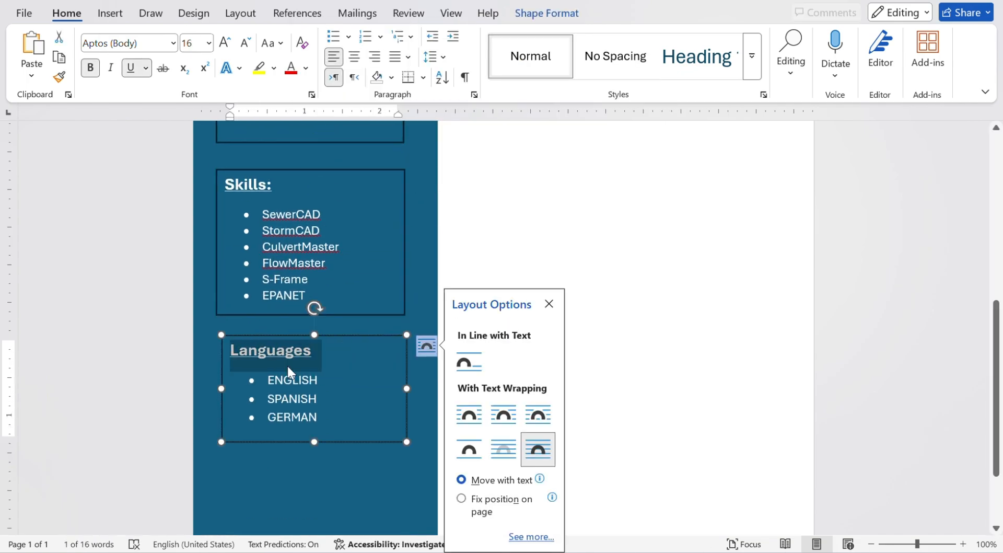
{"action": "scroll", "coordinate": [287, 365], "scroll_direction": "down", "scroll_amount": 2}
Add a Hobbies heading listing Gardening, Book Reading, Painting, Traveling and Sports.
{"action": "type", "text": "HOB"}
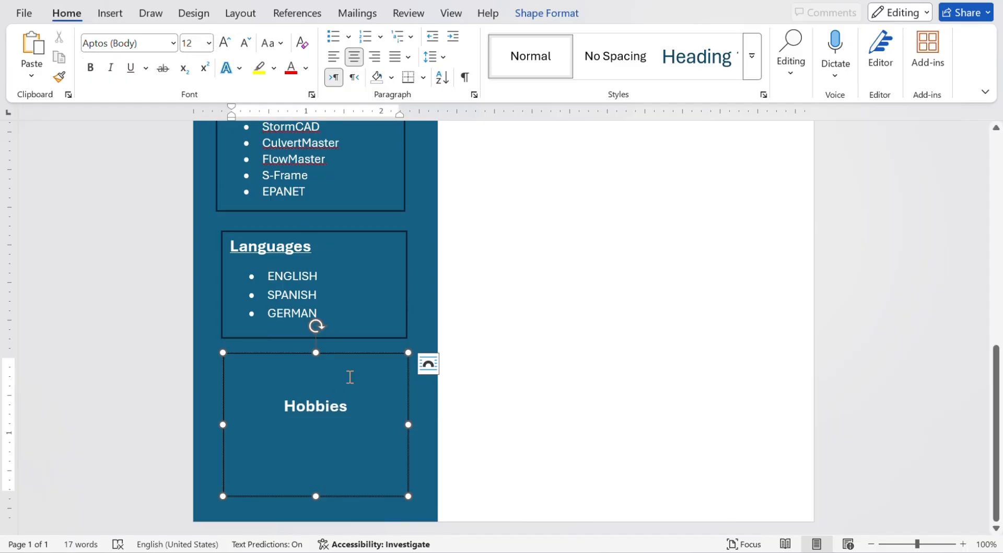
{"action": "key", "text": "Return"}
{"action": "type", "text": "Gardening"}
{"action": "key", "text": "Return"}
{"action": "type", "text": "BookReading"}
{"action": "key", "text": "Return"}
{"action": "type", "text": "Painting"}
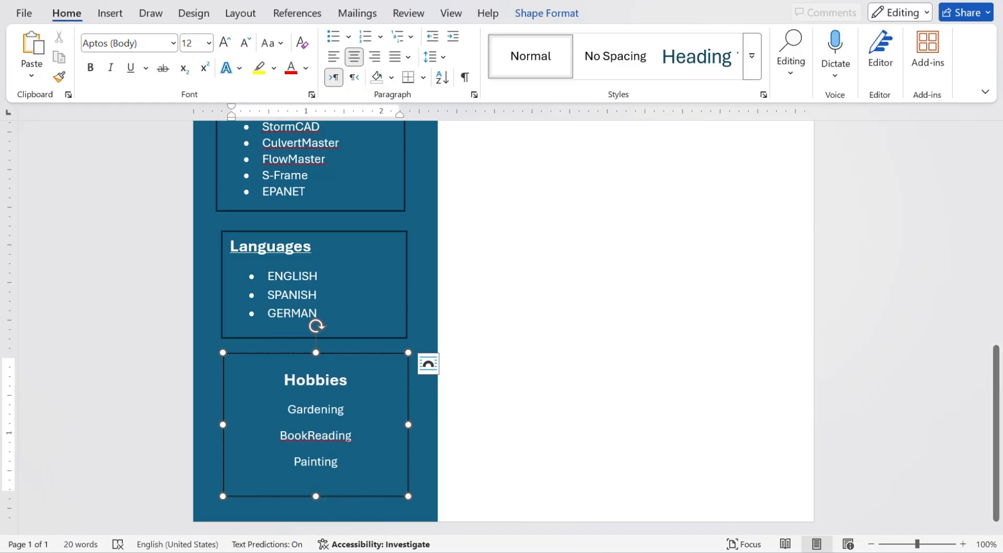
{"action": "key", "text": "Return"}
{"action": "type", "text": "Traveling"}
{"action": "key", "text": "Return"}
{"action": "type", "text": "Sports"}
Remove the outlines from the name and contact, Skills and Hobbies boxes.
{"action": "left_click", "coordinate": [515, 421]}
{"action": "scroll", "coordinate": [515, 421], "scroll_direction": "up", "scroll_amount": 6}
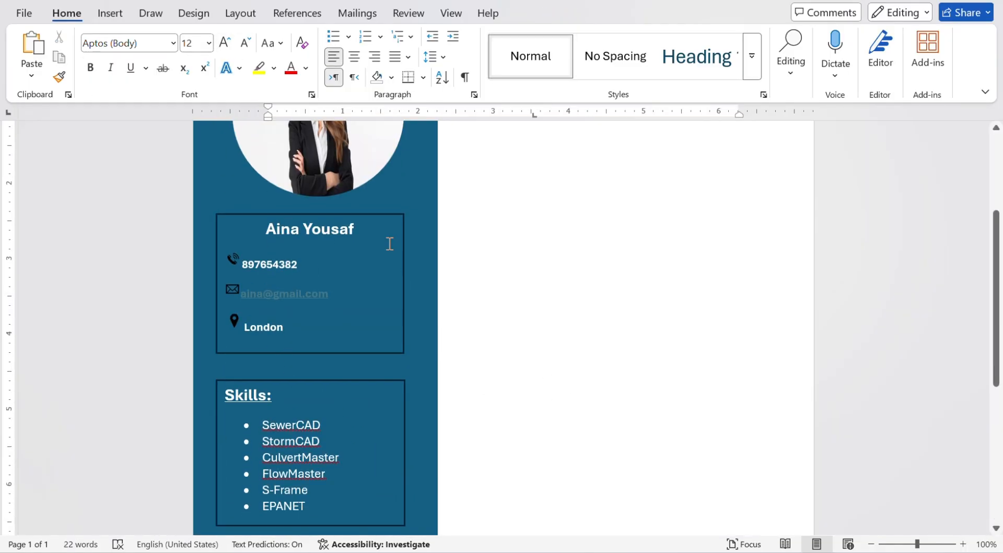
{"action": "left_click", "coordinate": [380, 214]}
{"action": "left_click", "coordinate": [345, 415]}
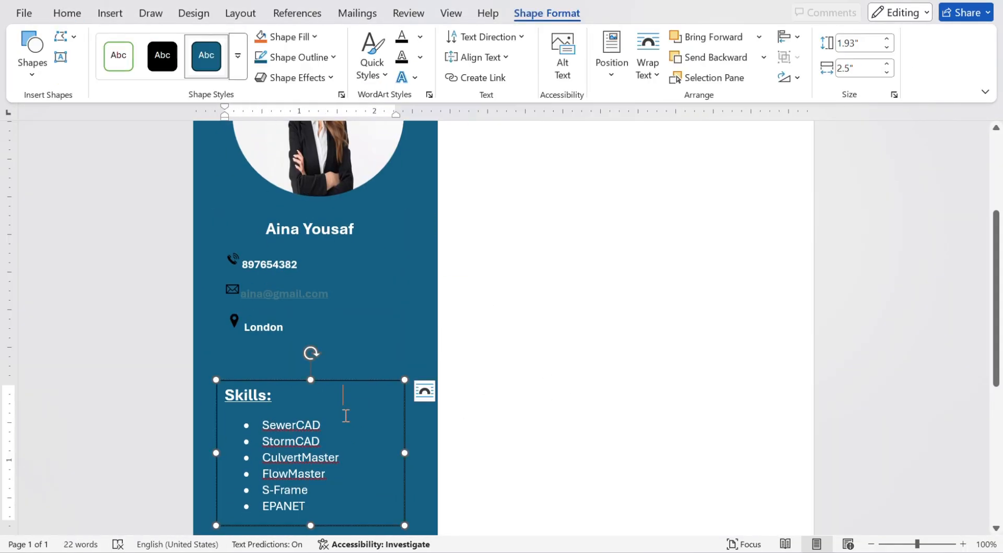
{"action": "left_click", "coordinate": [348, 380]}
{"action": "scroll", "coordinate": [345, 313], "scroll_direction": "down", "scroll_amount": 5}
{"action": "left_click", "coordinate": [345, 387]}
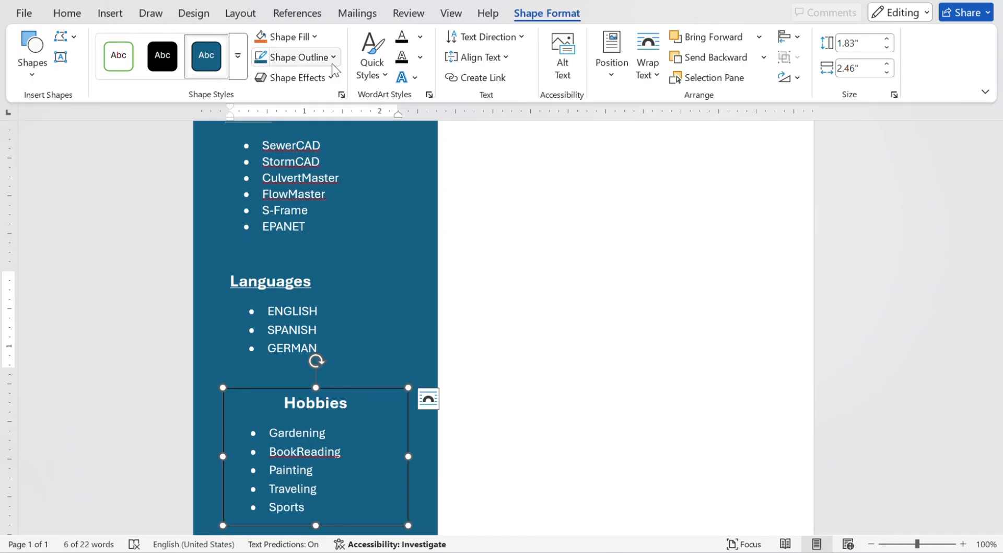
{"action": "left_click", "coordinate": [504, 280]}
{"action": "scroll", "coordinate": [503, 280], "scroll_direction": "up", "scroll_amount": 2}
Left-align and underline the Hobbies heading.
{"action": "double_click", "coordinate": [316, 453]}
{"action": "left_click", "coordinate": [334, 57]}
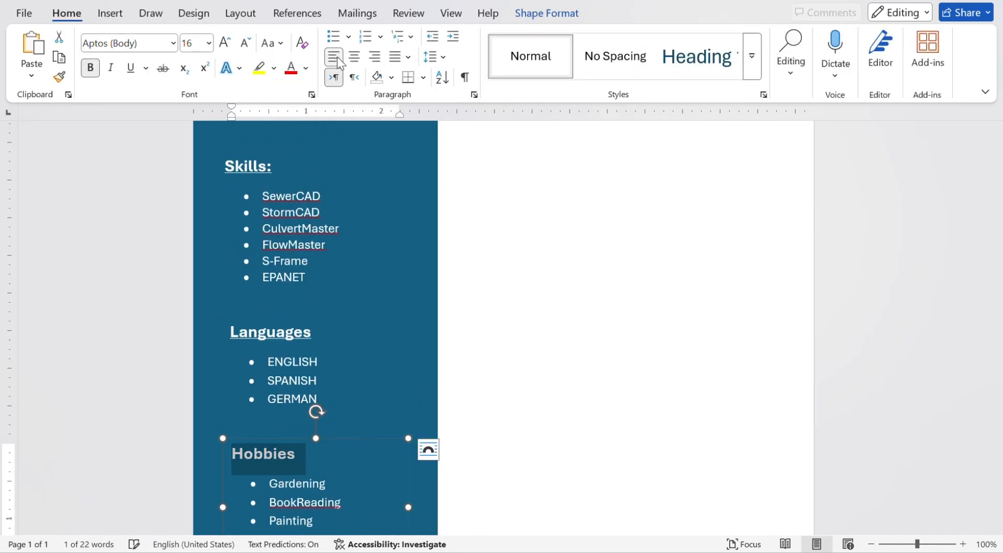
{"action": "left_click", "coordinate": [130, 69]}
{"action": "left_click", "coordinate": [509, 314]}
{"action": "scroll", "coordinate": [508, 314], "scroll_direction": "up", "scroll_amount": 8}
{"action": "scroll", "coordinate": [508, 314], "scroll_direction": "down", "scroll_amount": 8}
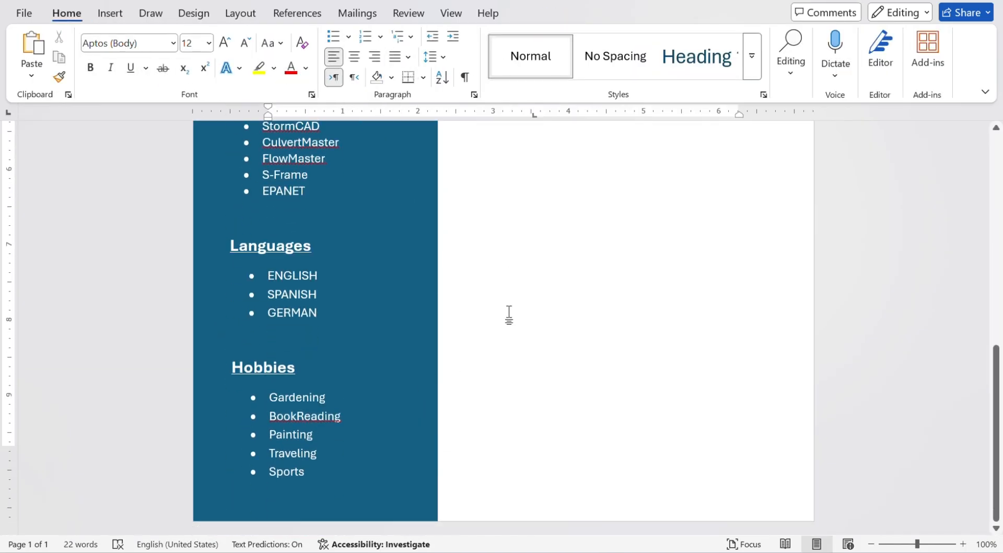
{"action": "scroll", "coordinate": [508, 313], "scroll_direction": "up", "scroll_amount": 8}
{"action": "left_click", "coordinate": [110, 14]}
Draw a rectangle right of the sidebar with a white fill, black outline style.
{"action": "left_click", "coordinate": [219, 36]}
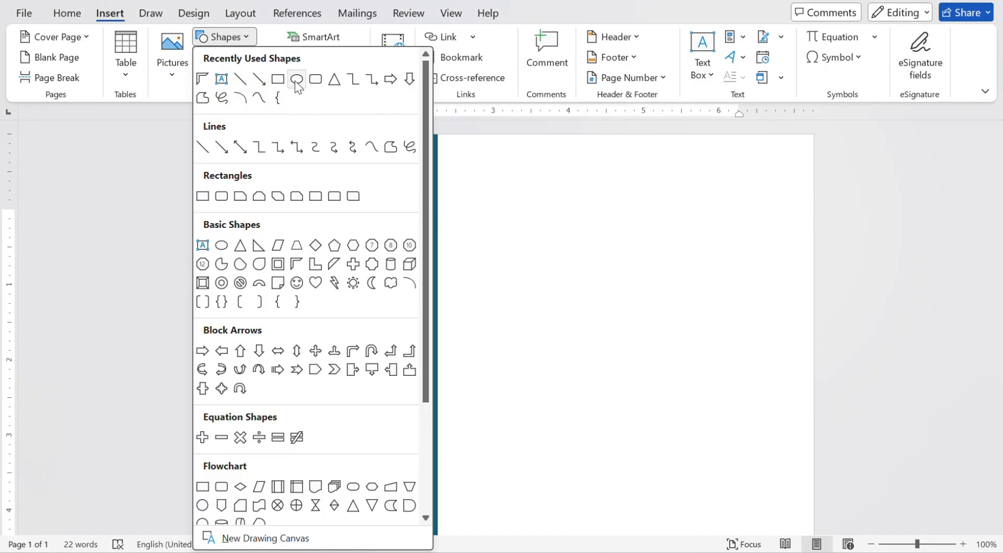
{"action": "left_click", "coordinate": [295, 79]}
{"action": "left_click_drag", "start_coordinate": [448, 222], "coordinate": [777, 384]}
{"action": "left_click_drag", "start_coordinate": [678, 280], "coordinate": [674, 293]}
{"action": "left_click", "coordinate": [240, 69]}
{"action": "left_click", "coordinate": [117, 100]}
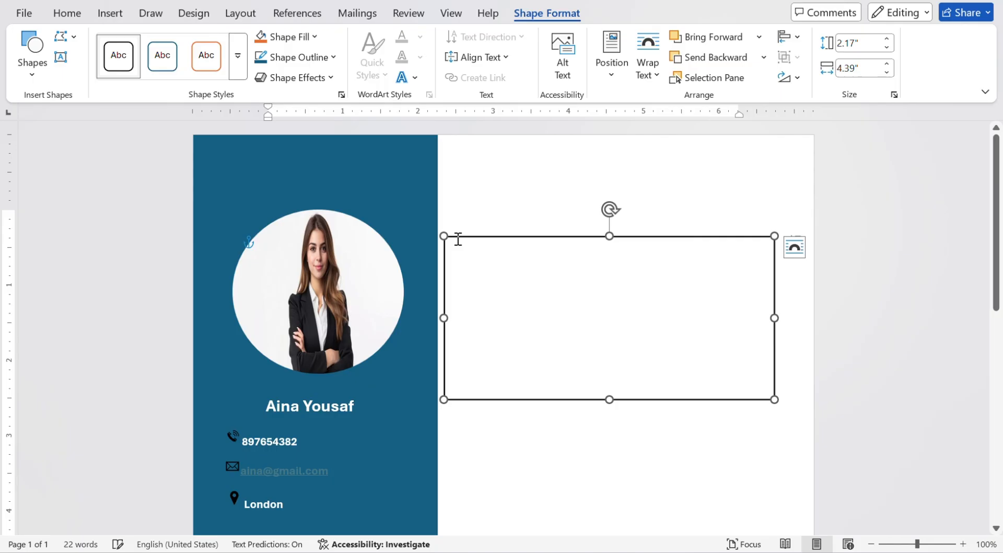
{"action": "left_click", "coordinate": [298, 57]}
{"action": "left_click", "coordinate": [286, 134]}
Add a bold, left-aligned 'Introduction:' heading inside the rectangle.
{"action": "right_click", "coordinate": [533, 278]}
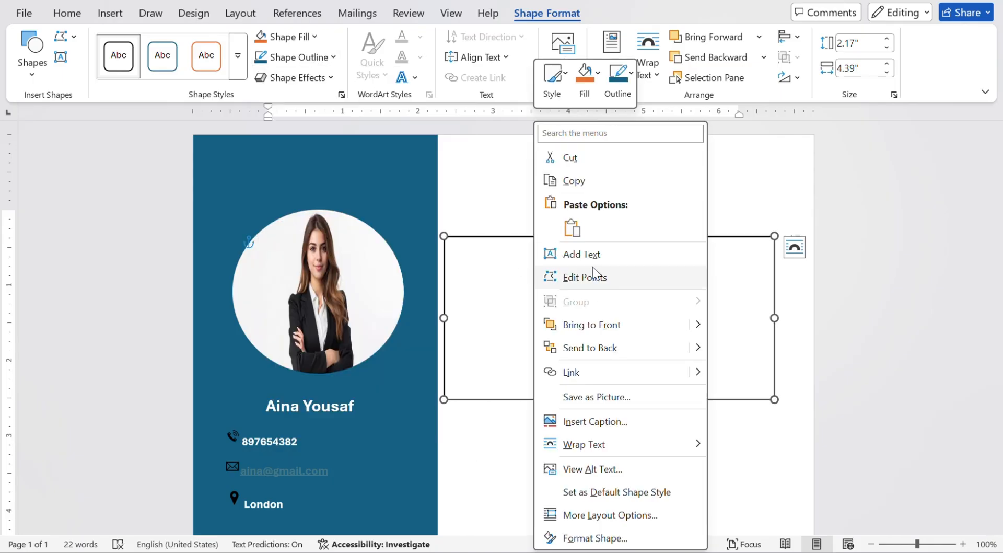
{"action": "left_click", "coordinate": [562, 254]}
{"action": "type", "text": "Indro"}
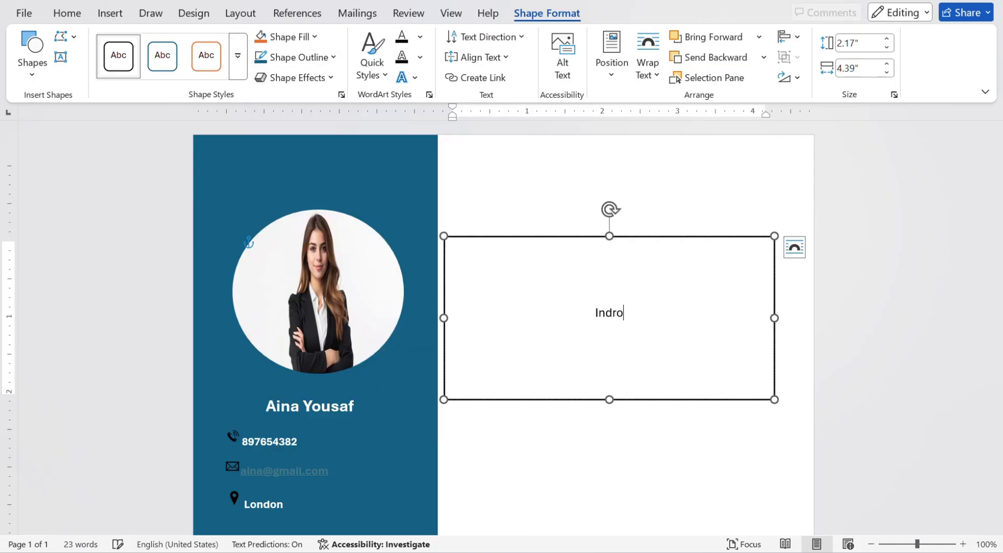
{"action": "left_click", "coordinate": [595, 299]}
{"action": "key", "text": "BackSpace"}
{"action": "key", "text": "BackSpace"}
{"action": "key", "text": "BackSpace"}
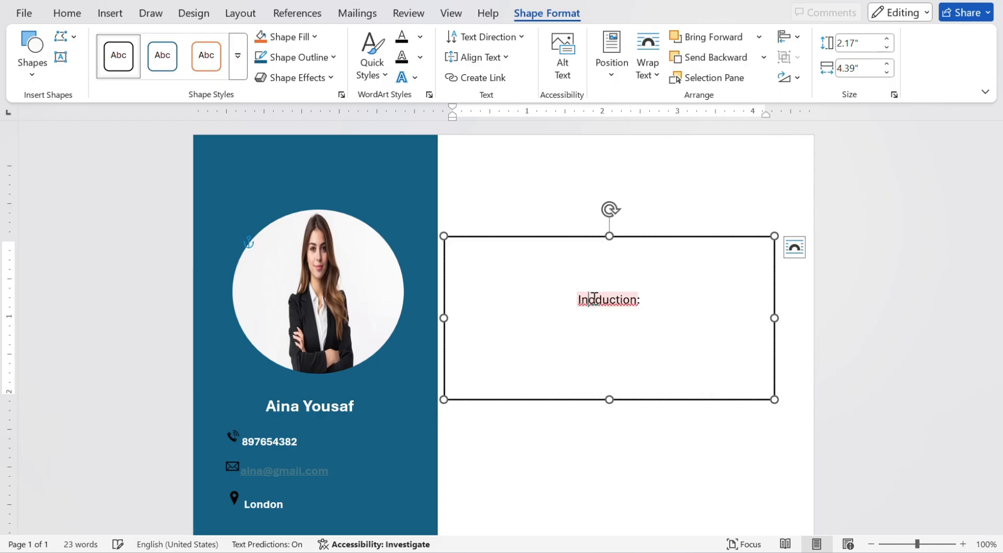
{"action": "triple_click", "coordinate": [610, 305]}
{"action": "key", "text": "ctrl+b"}
{"action": "left_click", "coordinate": [77, 19]}
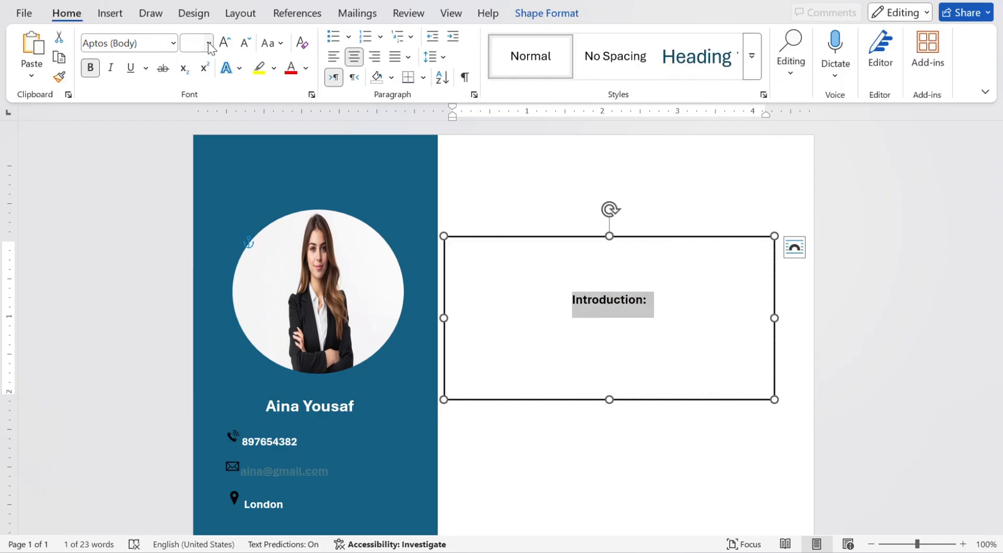
{"action": "key", "text": "ctrl+l"}
Paste the civil-engineer summary paragraph at size 12 below the heading and fit the box.
{"action": "left_click", "coordinate": [564, 298]}
{"action": "key", "text": "Return"}
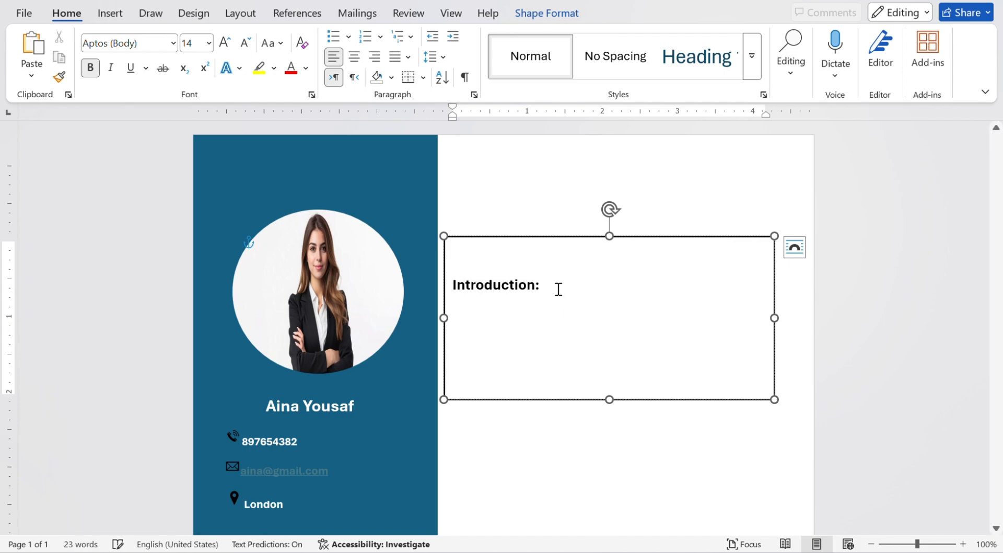
{"action": "left_click", "coordinate": [246, 43]}
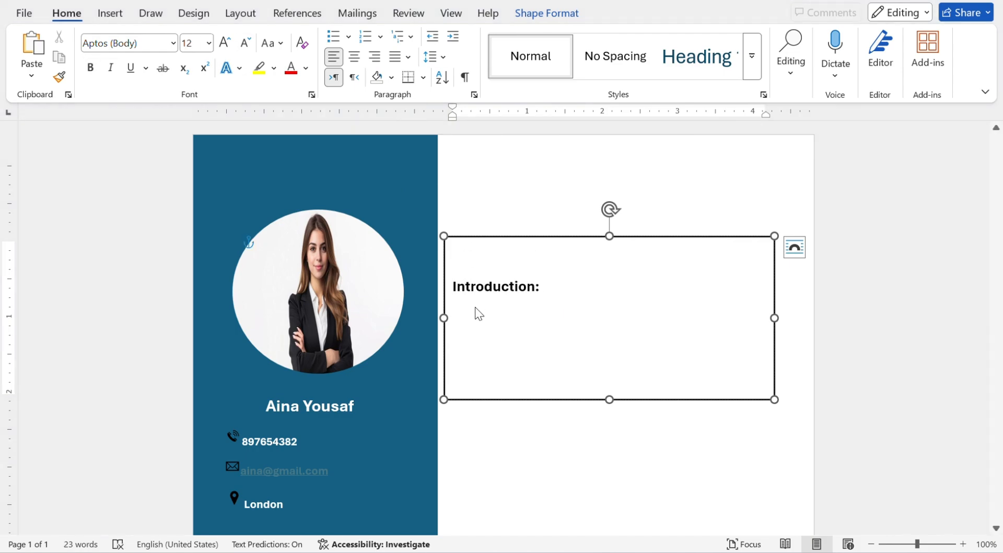
{"action": "key", "text": "ctrl+v"}
{"action": "left_click_drag", "start_coordinate": [610, 421], "coordinate": [610, 418]}
{"action": "left_click", "coordinate": [617, 407]}
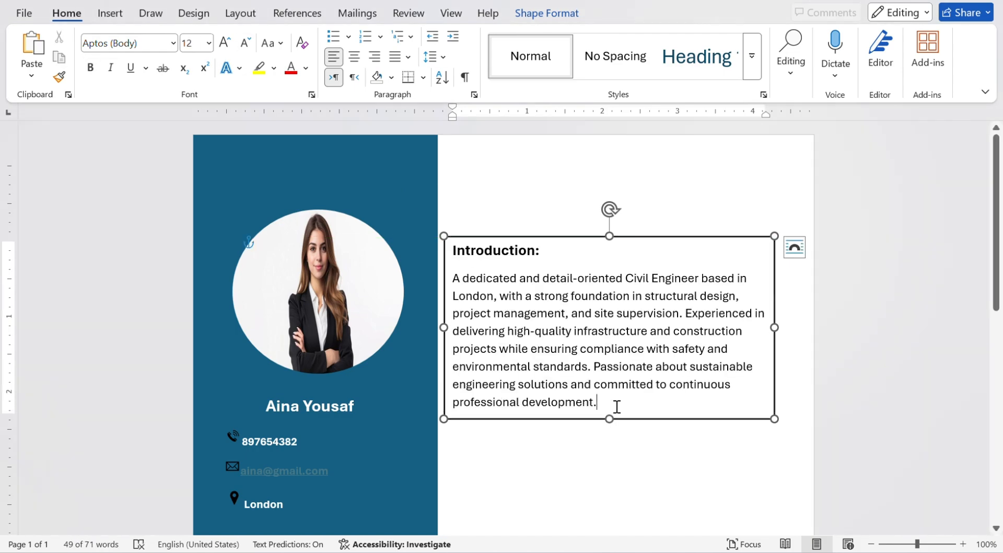
{"action": "left_click", "coordinate": [491, 448]}
{"action": "scroll", "coordinate": [578, 459], "scroll_direction": "down", "scroll_amount": 5}
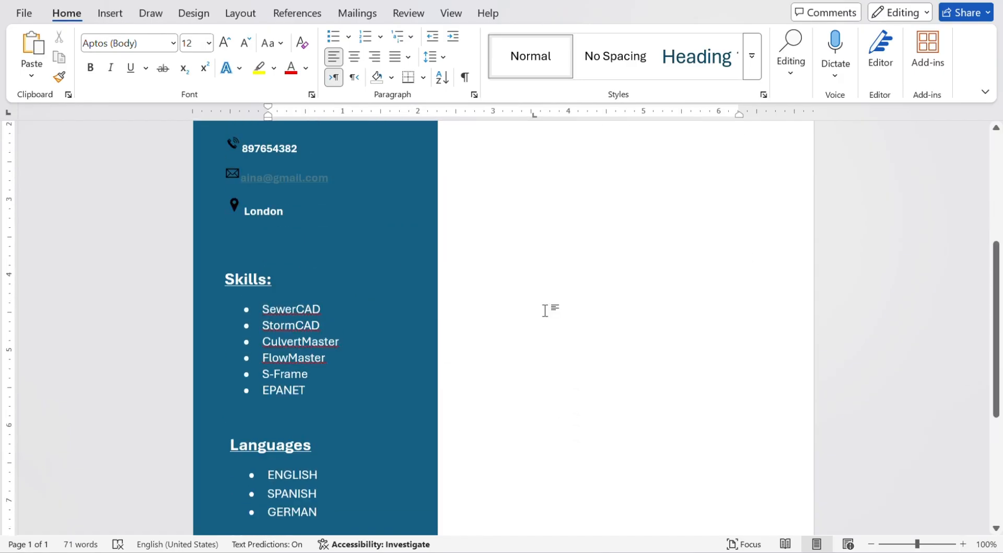
{"action": "scroll", "coordinate": [535, 289], "scroll_direction": "down", "scroll_amount": 1}
{"action": "left_click", "coordinate": [110, 13]}
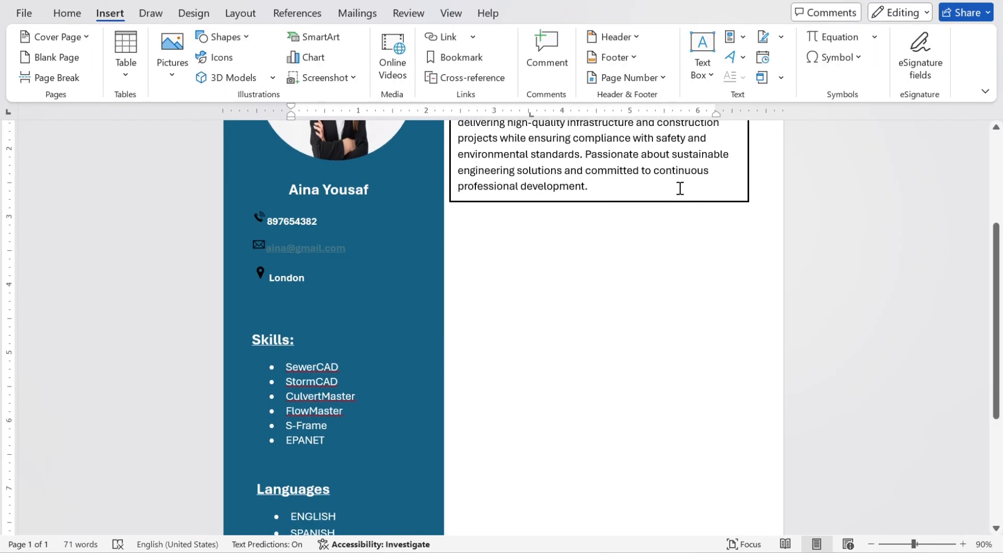
{"action": "scroll", "coordinate": [679, 188], "scroll_direction": "up", "scroll_amount": 3}
Duplicate the Introduction box below the original and retitle it 'Experience:'.
{"action": "left_click", "coordinate": [660, 168]}
{"action": "key", "text": "ctrl+c"}
{"action": "key", "text": "ctrl+v"}
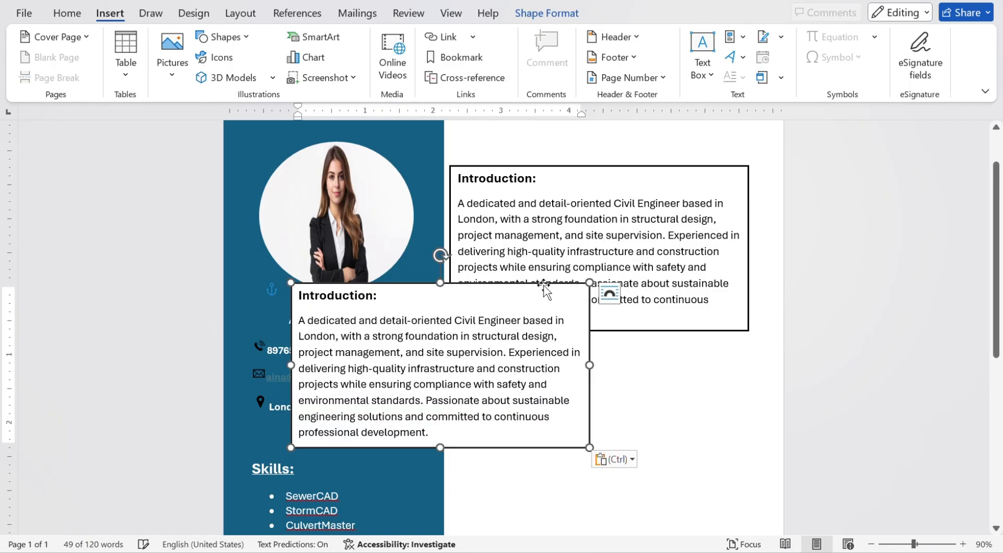
{"action": "left_click_drag", "start_coordinate": [544, 287], "coordinate": [701, 355]}
{"action": "double_click", "coordinate": [515, 368]}
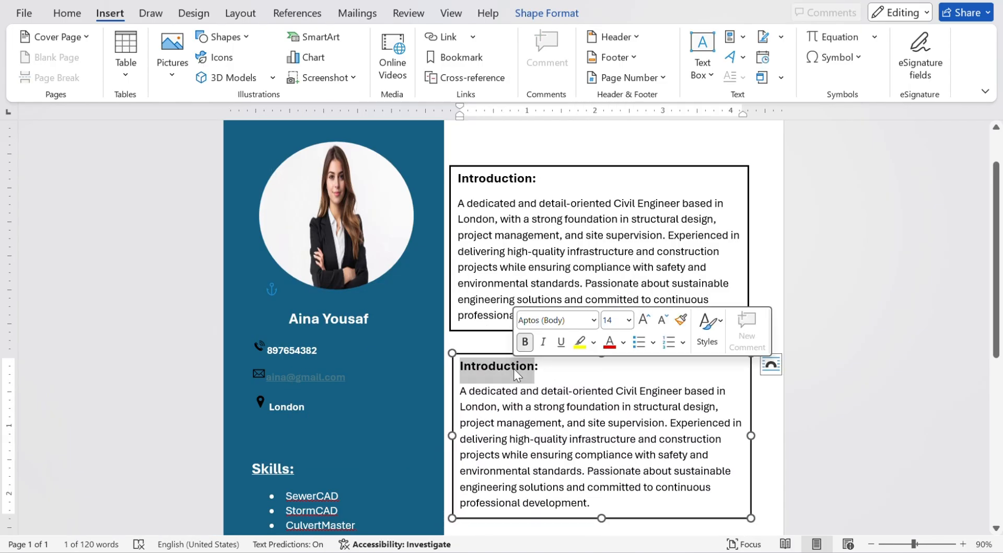
{"action": "type", "text": "Experience:"}
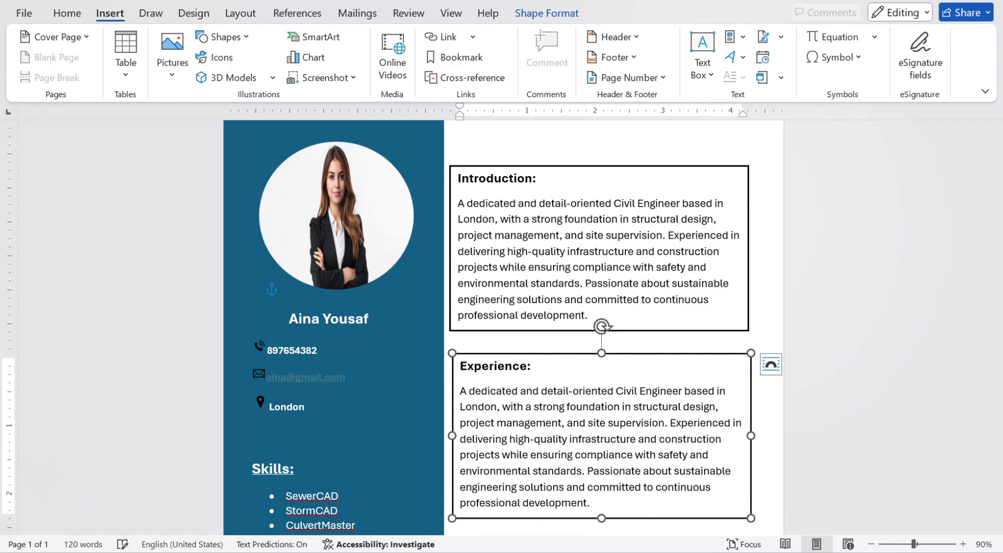
Replace the summary with left-aligned Civil Engineer and Junior Civil Engineer job entries.
{"action": "left_click_drag", "start_coordinate": [460, 390], "coordinate": [591, 504]}
{"action": "key", "text": "Delete"}
{"action": "key", "text": "ctrl+v"}
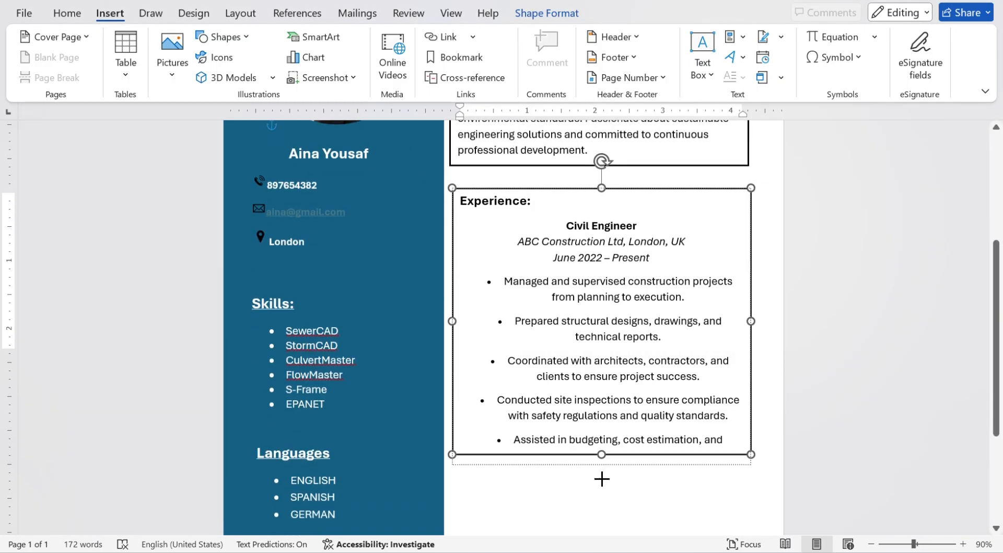
{"action": "scroll", "coordinate": [594, 314], "scroll_direction": "down", "scroll_amount": 3}
{"action": "left_click_drag", "start_coordinate": [602, 426], "coordinate": [497, 285]}
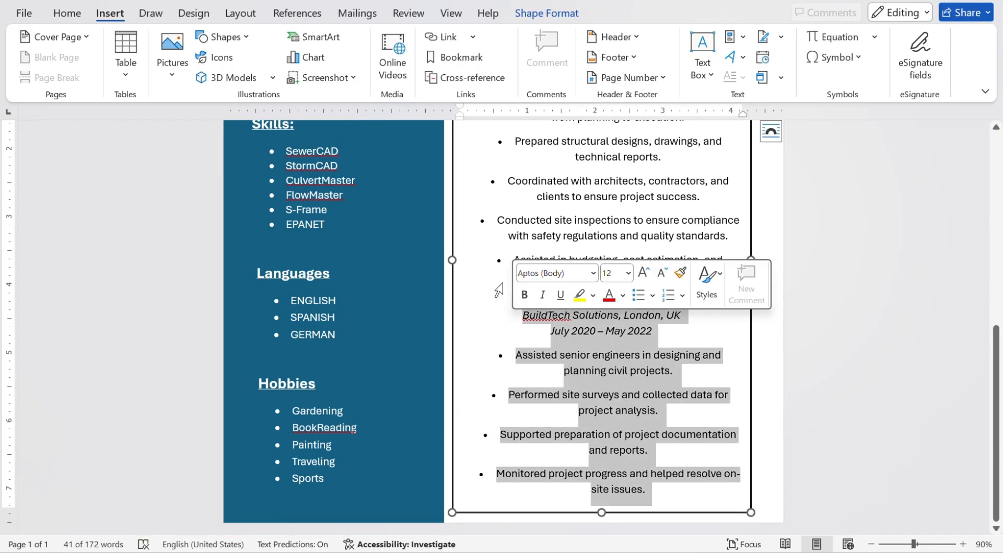
{"action": "left_click", "coordinate": [67, 13]}
{"action": "left_click", "coordinate": [334, 56]}
{"action": "scroll", "coordinate": [671, 444], "scroll_direction": "up", "scroll_amount": 4}
{"action": "left_click_drag", "start_coordinate": [671, 445], "coordinate": [562, 184]}
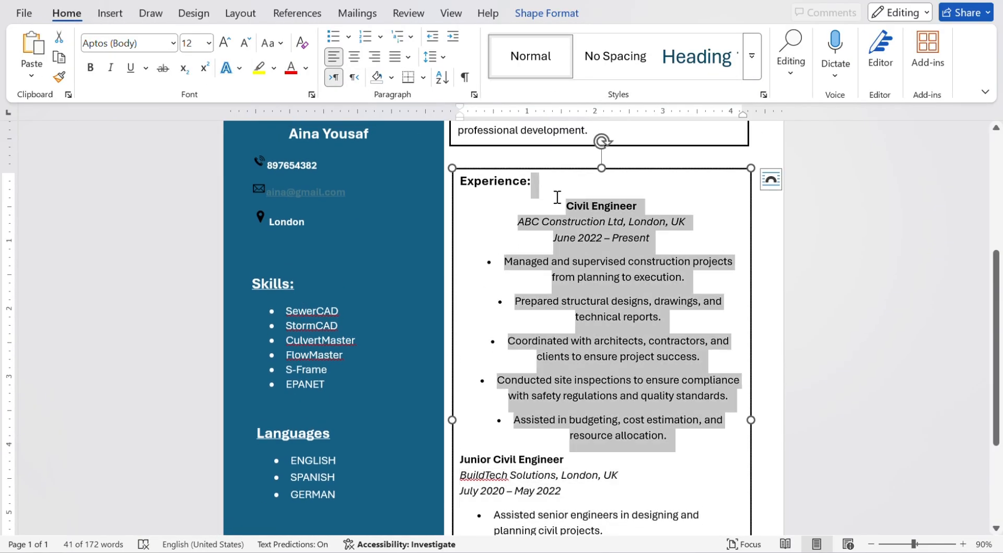
{"action": "left_click", "coordinate": [334, 56]}
{"action": "left_click", "coordinate": [561, 336]}
Delete the extra Experience bullets and shorten the box to fit its text.
{"action": "scroll", "coordinate": [561, 336], "scroll_direction": "down", "scroll_amount": 2}
{"action": "scroll", "coordinate": [561, 336], "scroll_direction": "down", "scroll_amount": 3}
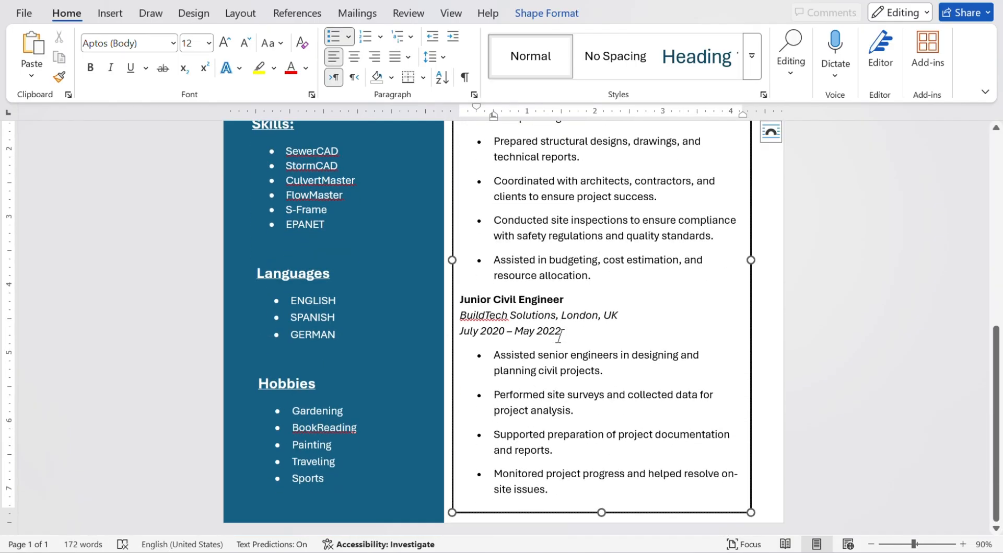
{"action": "scroll", "coordinate": [741, 403], "scroll_direction": "up", "scroll_amount": 4}
{"action": "left_click_drag", "start_coordinate": [595, 452], "coordinate": [484, 403]}
{"action": "key", "text": "BackSpace"}
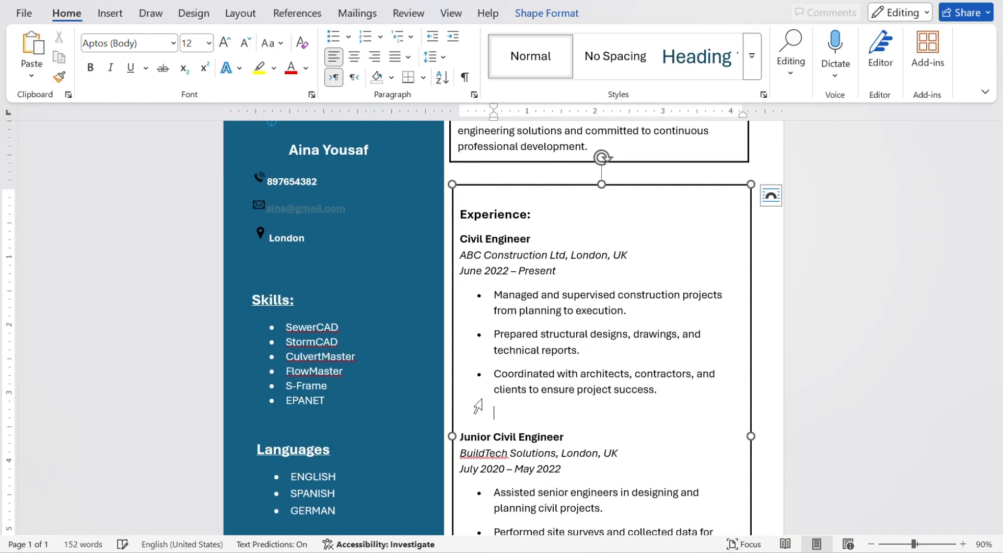
{"action": "scroll", "coordinate": [450, 475], "scroll_direction": "up", "scroll_amount": 2}
{"action": "scroll", "coordinate": [500, 266], "scroll_direction": "down", "scroll_amount": 7}
{"action": "scroll", "coordinate": [499, 266], "scroll_direction": "down", "scroll_amount": 1}
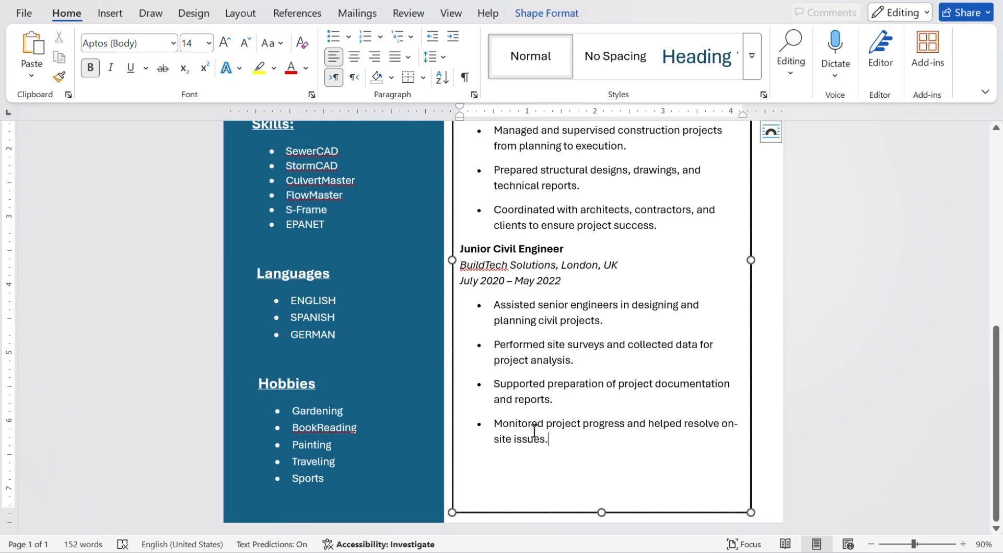
{"action": "left_click_drag", "start_coordinate": [554, 440], "coordinate": [457, 390]}
{"action": "key", "text": "BackSpace"}
{"action": "left_click_drag", "start_coordinate": [599, 512], "coordinate": [600, 356]}
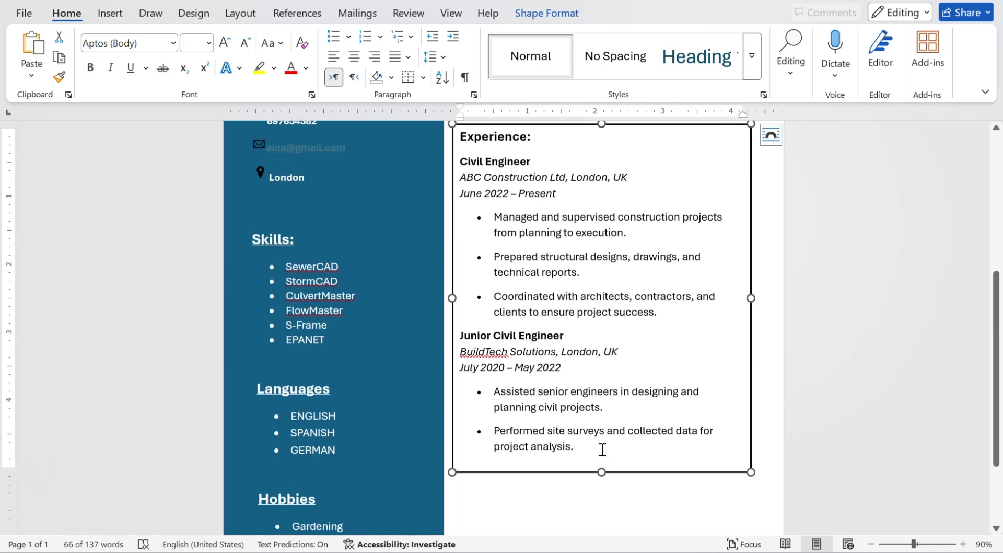
{"action": "scroll", "coordinate": [641, 483], "scroll_direction": "up", "scroll_amount": 4}
Paste another Introduction box copy below Experience and retitle it 'Education:'.
{"action": "left_click", "coordinate": [669, 161]}
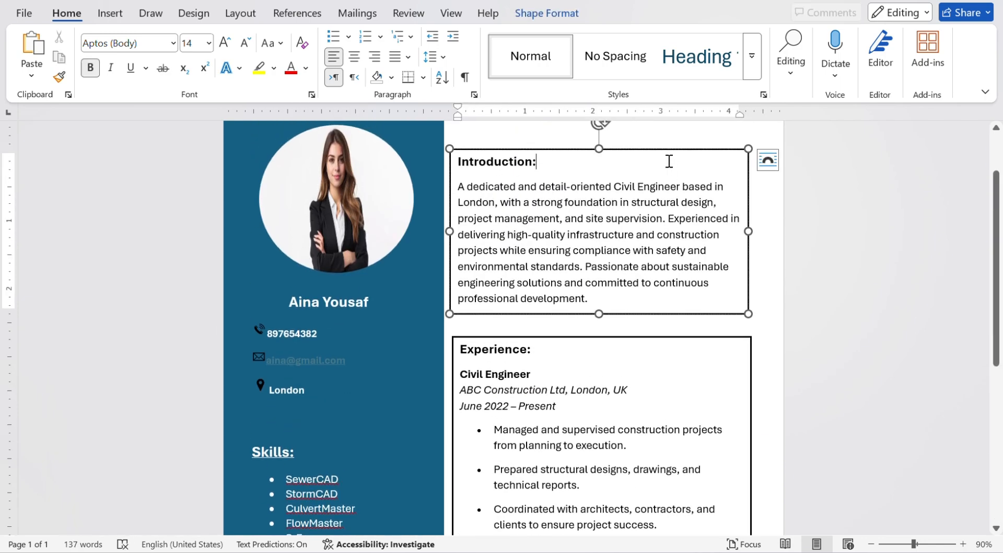
{"action": "key", "text": "ctrl+v"}
{"action": "left_click_drag", "start_coordinate": [654, 162], "coordinate": [683, 519]}
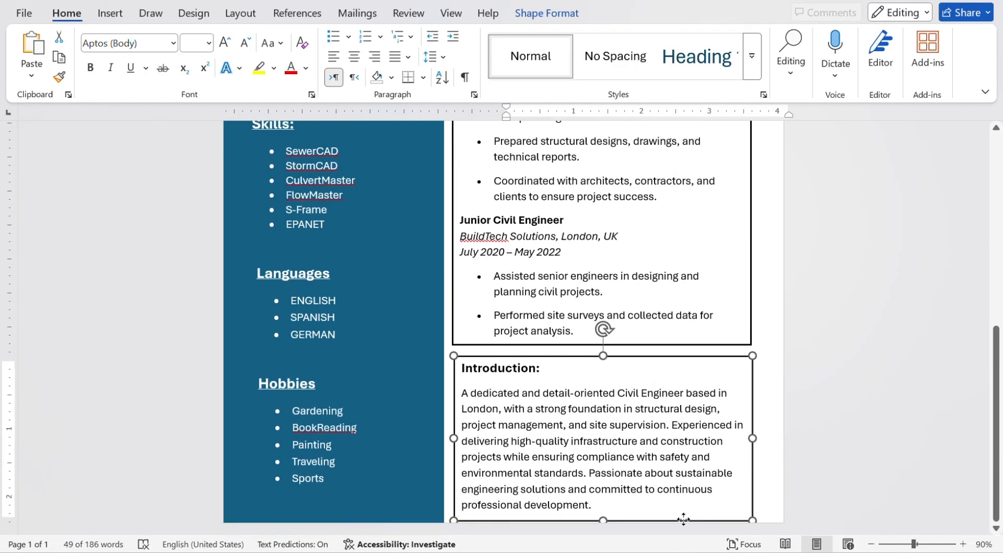
{"action": "triple_click", "coordinate": [508, 366]}
{"action": "type", "text": "Edu"}
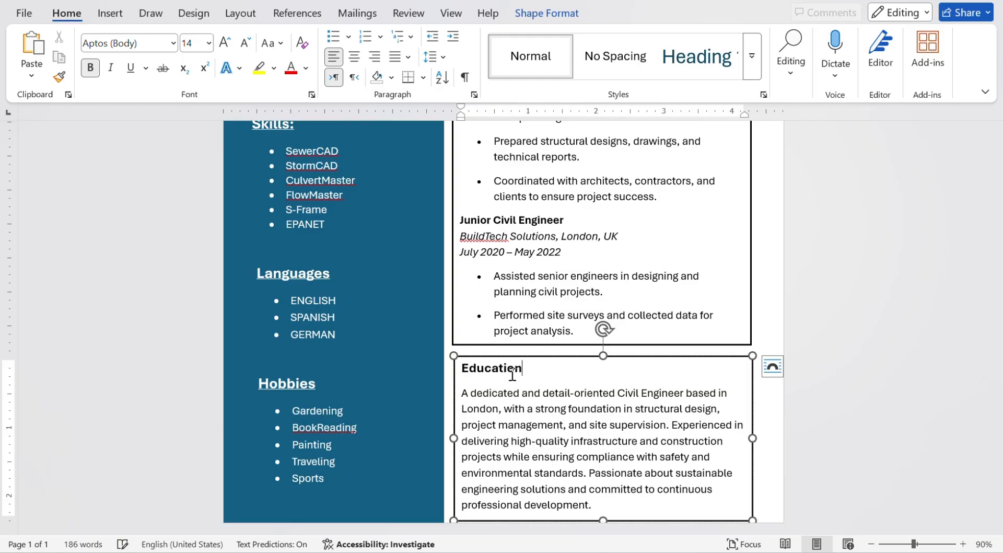
Replace its paragraph with left-aligned BEng Civil Engineering, University of London, 2016–2020 details.
{"action": "triple_click", "coordinate": [595, 505]}
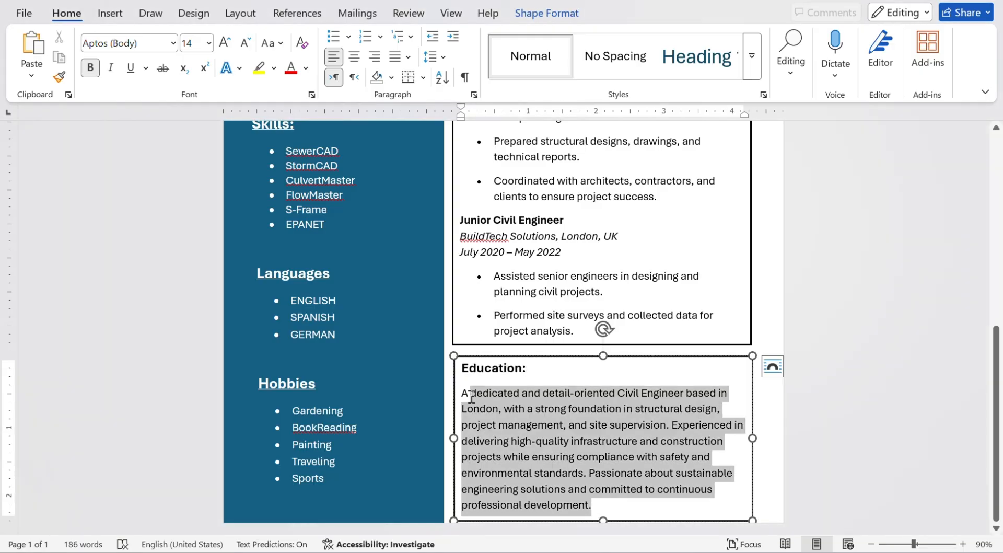
{"action": "key", "text": "ctrl+v"}
{"action": "left_click_drag", "start_coordinate": [549, 408], "coordinate": [724, 503]}
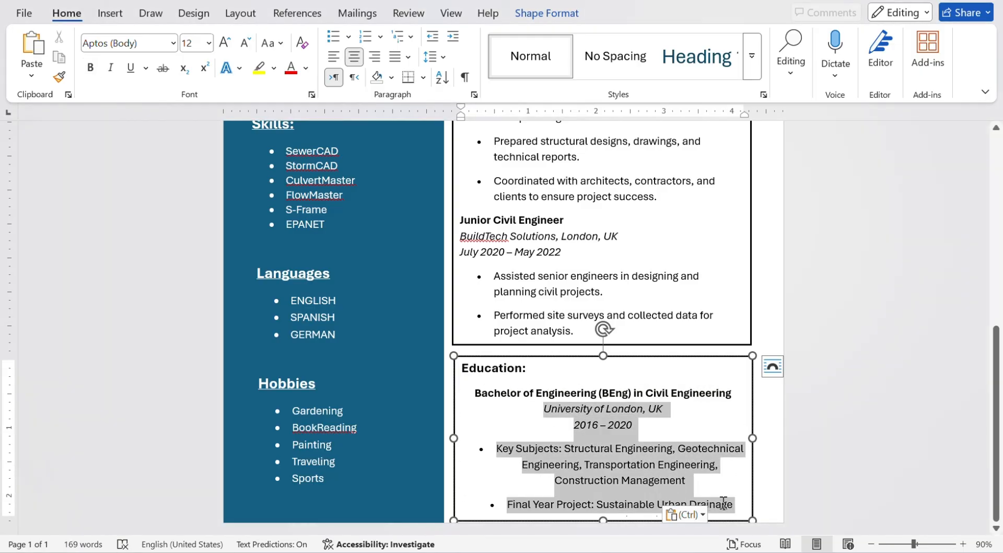
{"action": "left_click", "coordinate": [333, 56]}
{"action": "left_click", "coordinate": [539, 432]}
{"action": "scroll", "coordinate": [540, 432], "scroll_direction": "up", "scroll_amount": 8}
Move the Introduction, Experience and Education boxes up to close the gaps between them.
{"action": "left_click", "coordinate": [578, 226]}
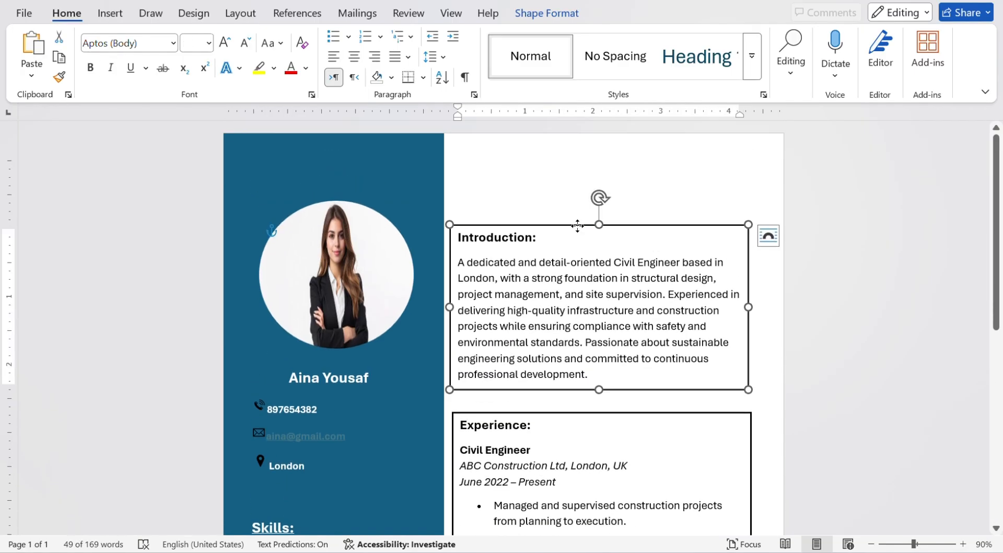
{"action": "left_click_drag", "start_coordinate": [577, 226], "coordinate": [578, 211]}
{"action": "left_click_drag", "start_coordinate": [590, 414], "coordinate": [589, 386]}
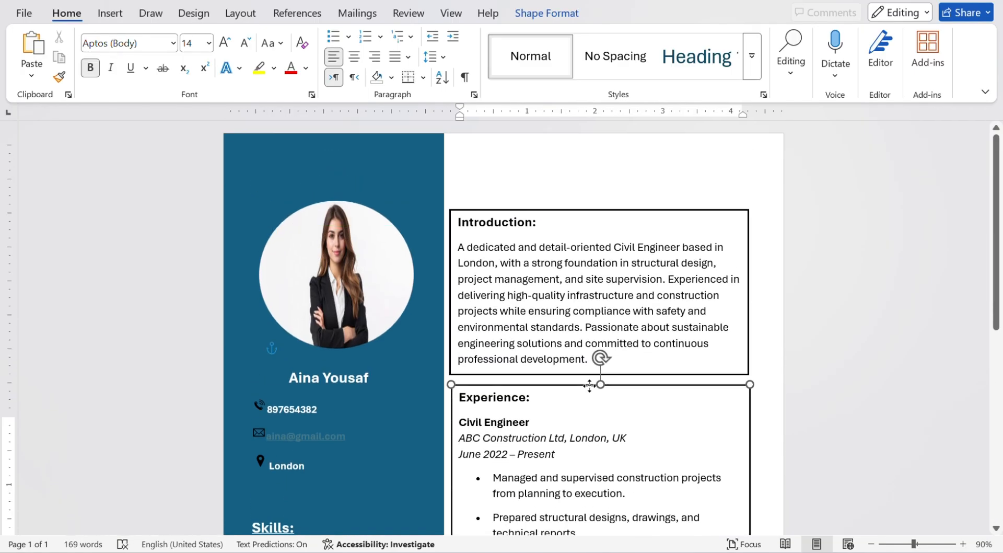
{"action": "scroll", "coordinate": [590, 386], "scroll_direction": "down", "scroll_amount": 5}
{"action": "left_click", "coordinate": [579, 512]}
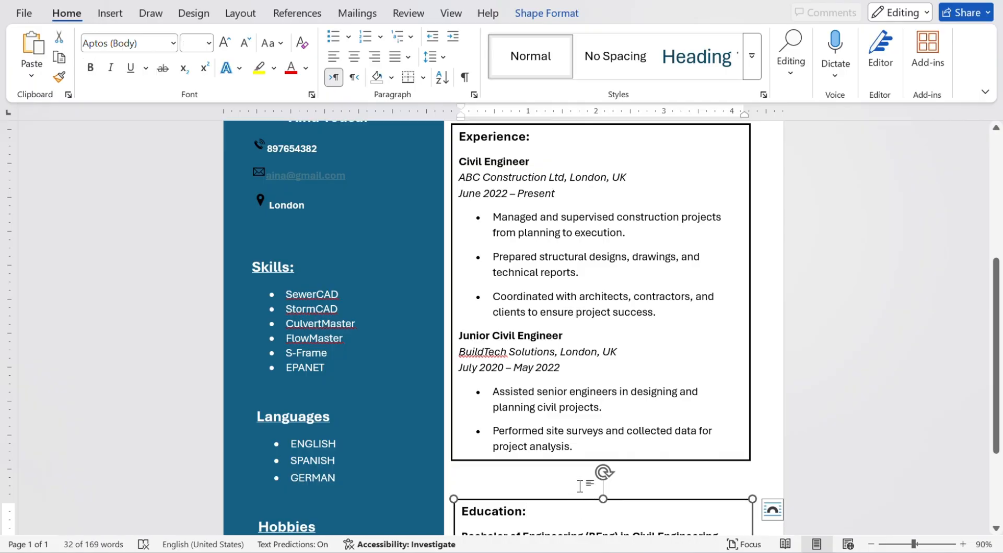
{"action": "left_click_drag", "start_coordinate": [576, 494], "coordinate": [574, 469]}
{"action": "scroll", "coordinate": [775, 410], "scroll_direction": "down", "scroll_amount": 3}
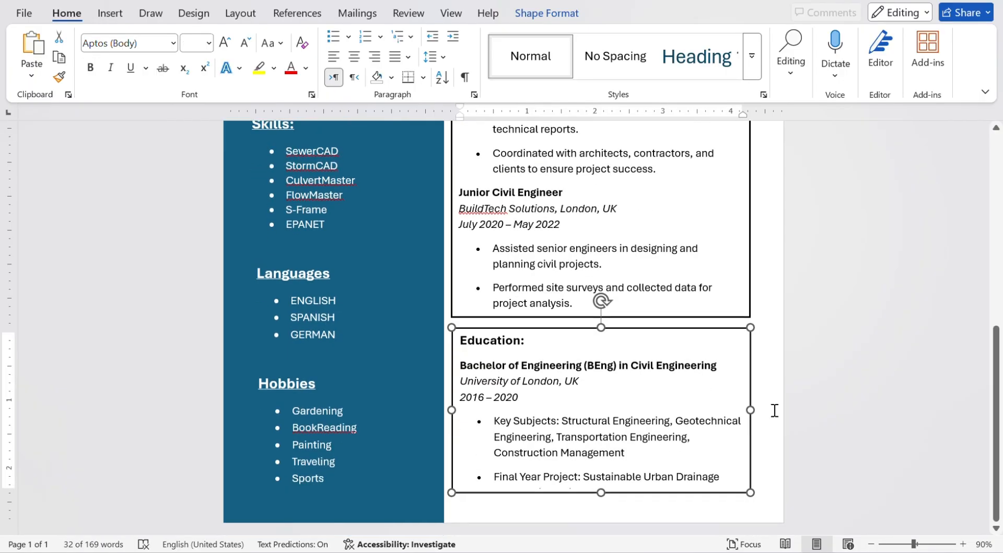
{"action": "left_click", "coordinate": [775, 409]}
{"action": "scroll", "coordinate": [731, 271], "scroll_direction": "up", "scroll_amount": 8}
{"action": "left_click", "coordinate": [695, 215]}
Set the Introduction box to No Outline.
{"action": "left_click", "coordinate": [241, 7]}
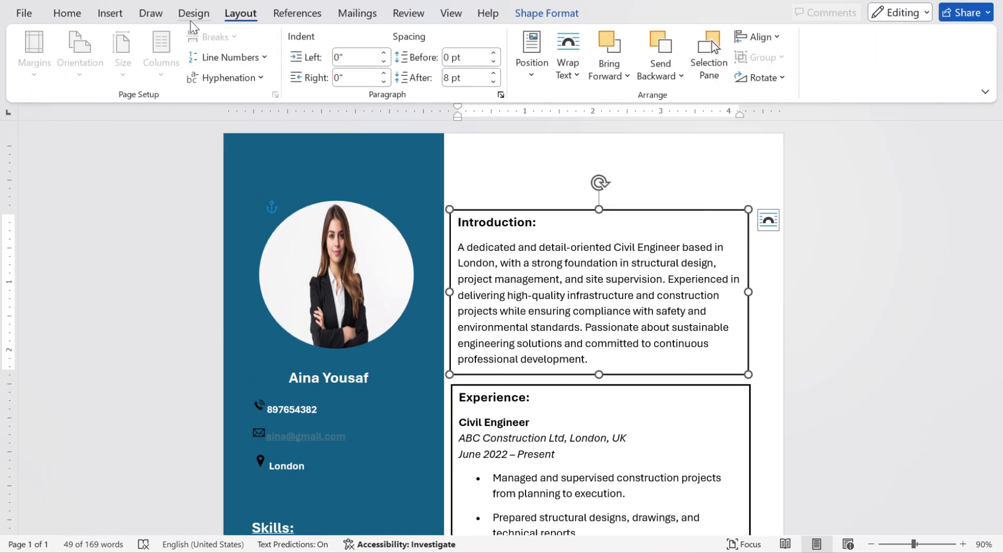
{"action": "left_click", "coordinate": [187, 17]}
{"action": "left_click", "coordinate": [550, 20]}
{"action": "left_click", "coordinate": [296, 57]}
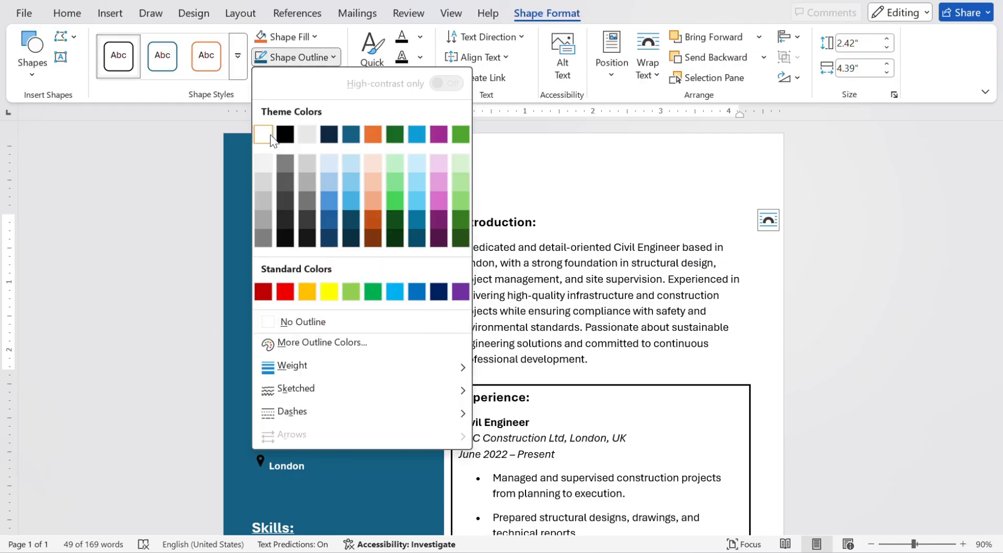
{"action": "left_click", "coordinate": [295, 319]}
Make the Experience and Education box outlines white.
{"action": "left_click", "coordinate": [704, 387]}
{"action": "left_click", "coordinate": [290, 37]}
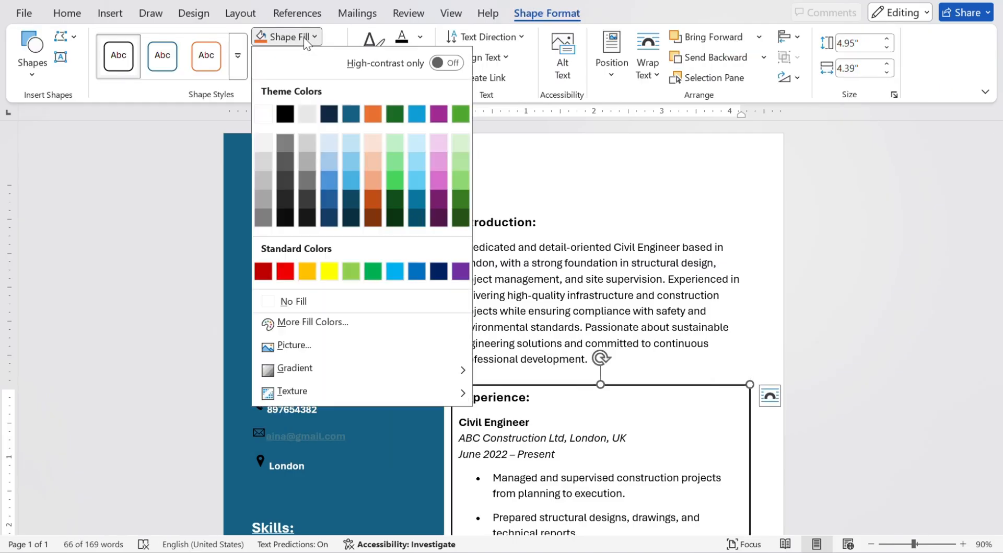
{"action": "left_click", "coordinate": [296, 57]}
{"action": "left_click", "coordinate": [296, 57]}
{"action": "left_click", "coordinate": [264, 134]}
{"action": "scroll", "coordinate": [650, 309], "scroll_direction": "down", "scroll_amount": 6}
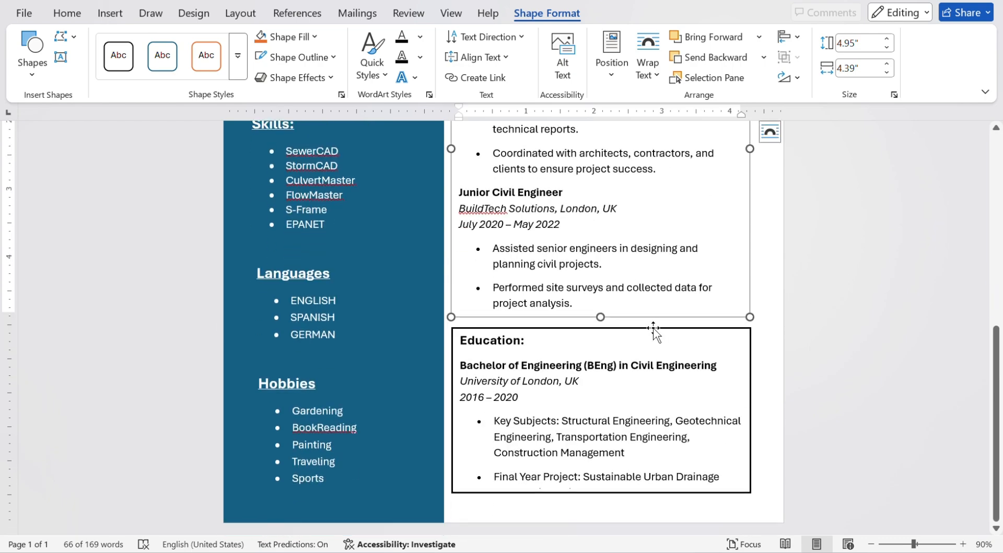
{"action": "left_click", "coordinate": [572, 328]}
{"action": "left_click", "coordinate": [297, 57]}
{"action": "left_click", "coordinate": [264, 134]}
{"action": "left_click", "coordinate": [907, 286]}
{"action": "scroll", "coordinate": [911, 289], "scroll_direction": "up", "scroll_amount": 6}
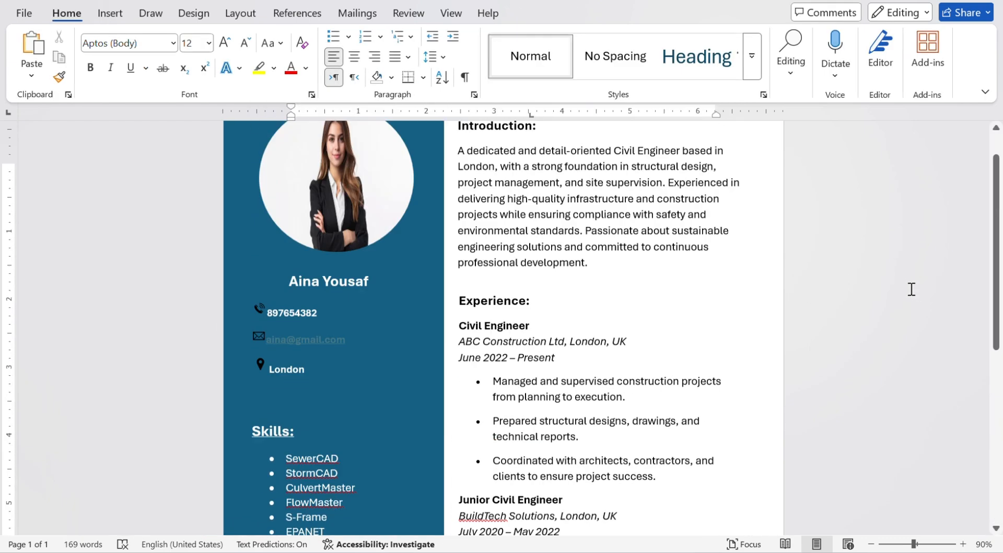
Draw a Half Frame shape near the top of the page.
{"action": "left_click", "coordinate": [121, 14]}
{"action": "left_click", "coordinate": [223, 37]}
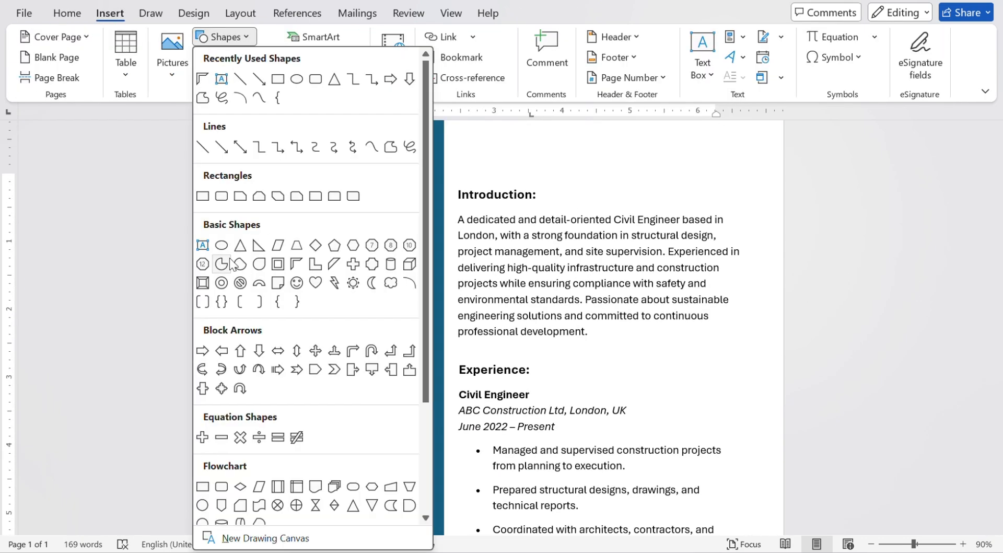
{"action": "left_click", "coordinate": [432, 4]}
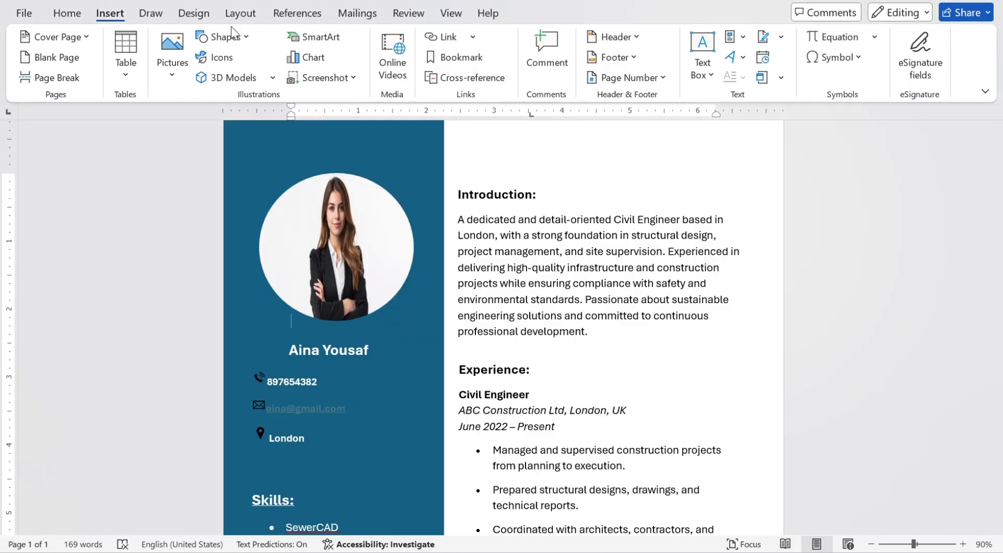
{"action": "left_click", "coordinate": [230, 36]}
{"action": "left_click", "coordinate": [290, 264]}
{"action": "left_click_drag", "start_coordinate": [664, 191], "coordinate": [723, 230]}
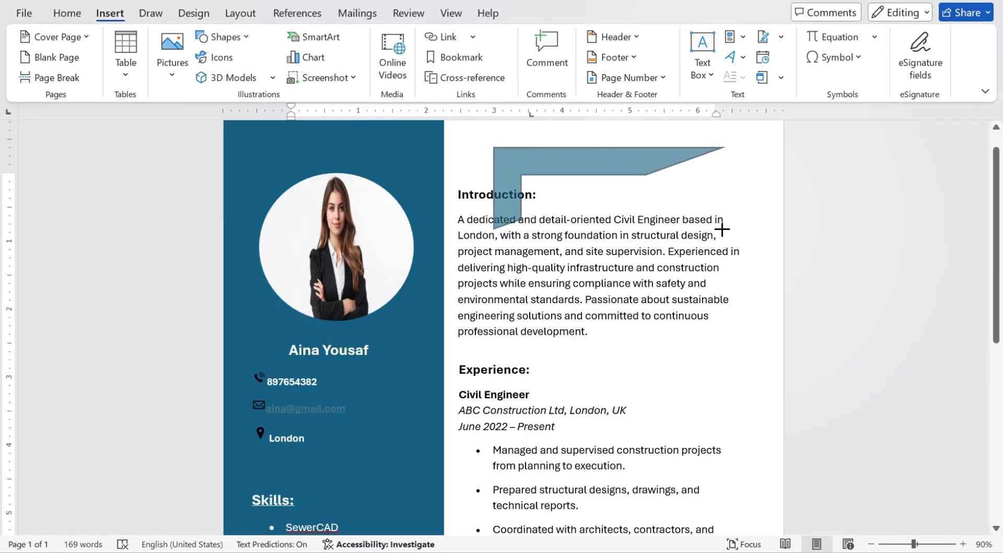
{"action": "mouse_move", "coordinate": [628, 349]}
{"action": "left_mouse_down"}
{"action": "mouse_move", "coordinate": [665, 266]}
{"action": "mouse_move", "coordinate": [765, 226]}
{"action": "left_mouse_up"}
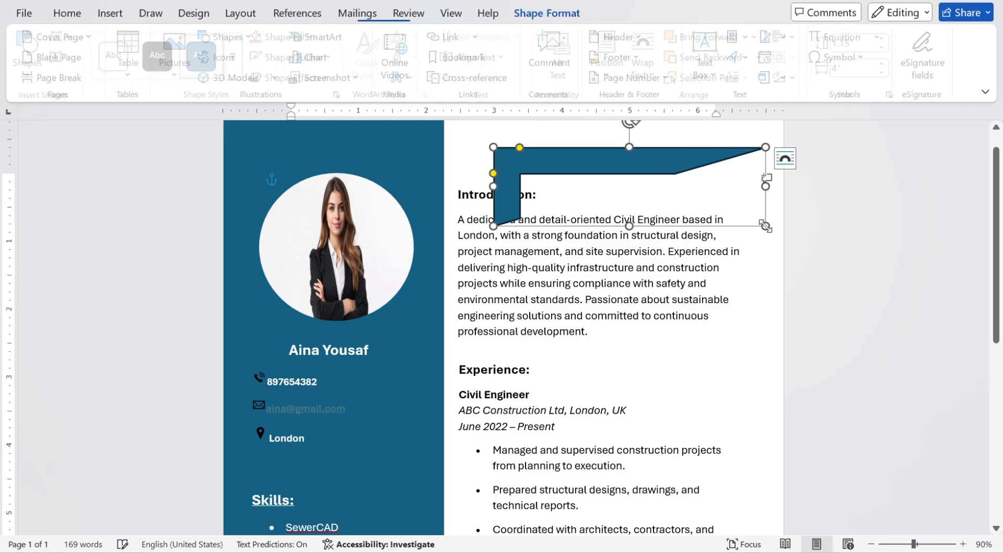
Rotate the half-frame 90° clockwise and place it in the page's top-right corner.
{"action": "mouse_move", "coordinate": [636, 126]}
{"action": "left_mouse_down"}
{"action": "mouse_move", "coordinate": [697, 209]}
{"action": "mouse_move", "coordinate": [701, 329]}
{"action": "mouse_move", "coordinate": [713, 333]}
{"action": "left_mouse_up"}
{"action": "left_click_drag", "start_coordinate": [661, 263], "coordinate": [768, 200]}
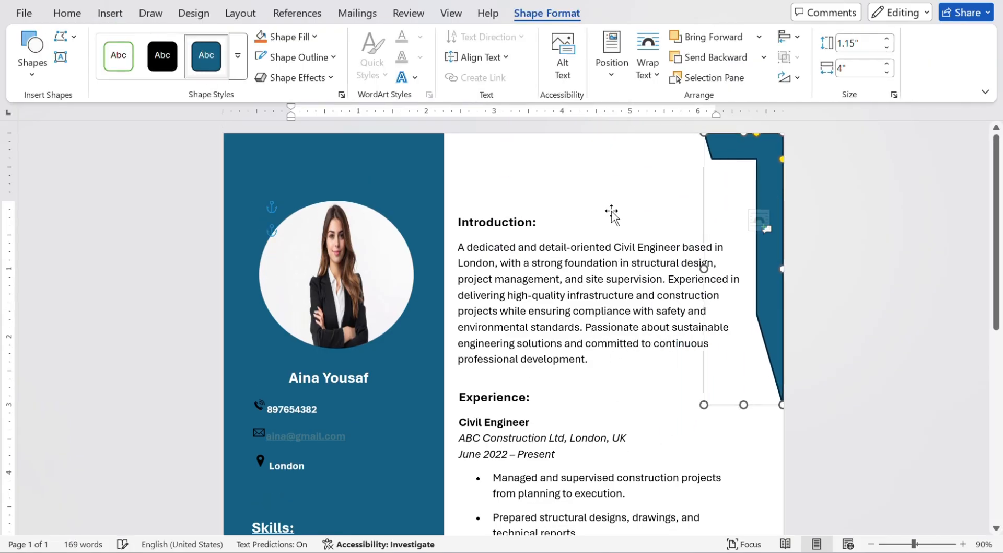
{"action": "left_click", "coordinate": [857, 226]}
{"action": "scroll", "coordinate": [858, 226], "scroll_direction": "down", "scroll_amount": 5}
{"action": "scroll", "coordinate": [857, 227], "scroll_direction": "up", "scroll_amount": 5}
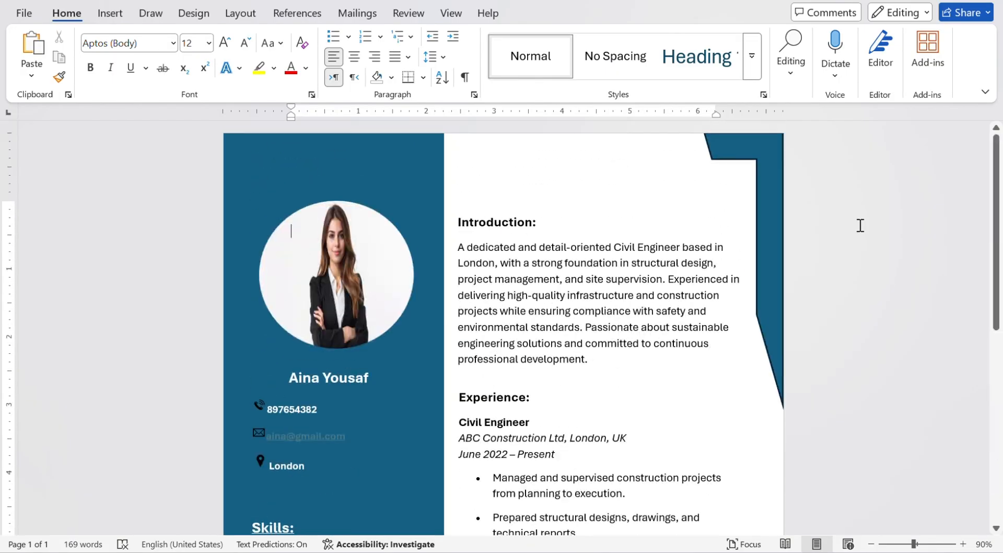